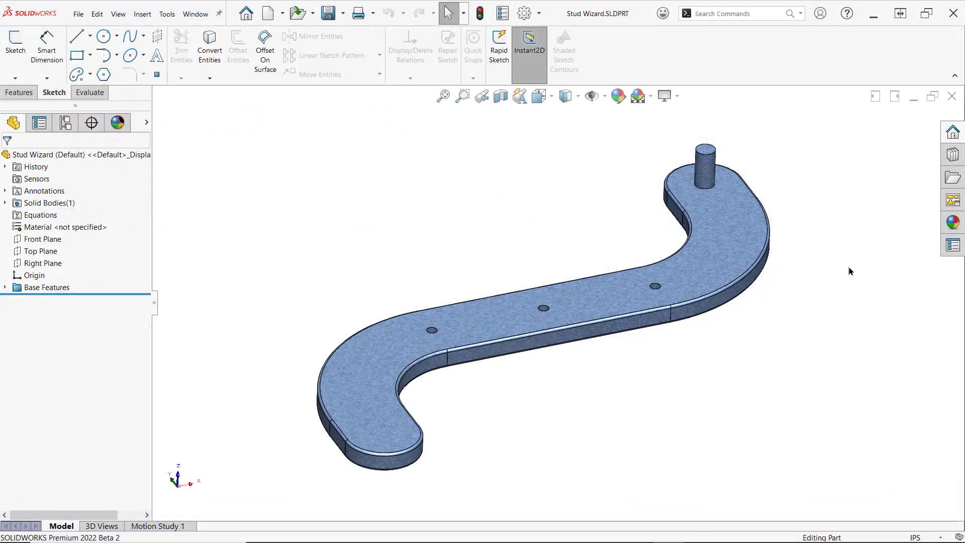
Add a 1/2-13 ANSI Inch, class 2A cosmetic thread to the stud's top edge
middle_drag(856, 266, 475, 20)
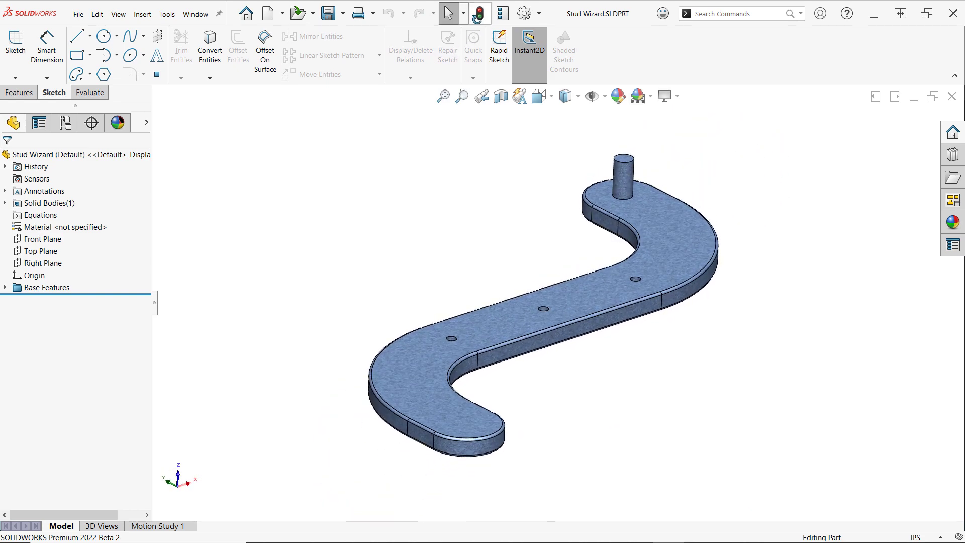
click(142, 14)
mouse_move(246, 430)
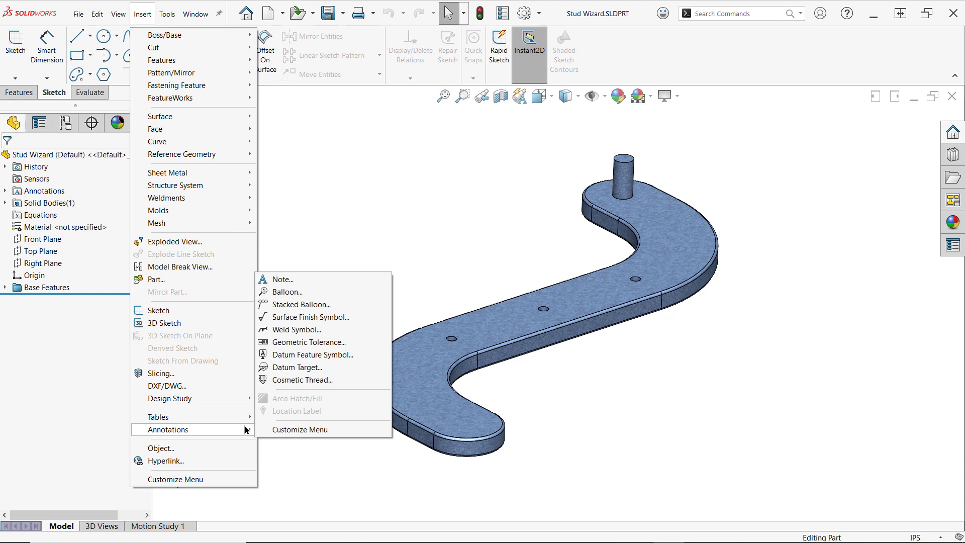
click(297, 380)
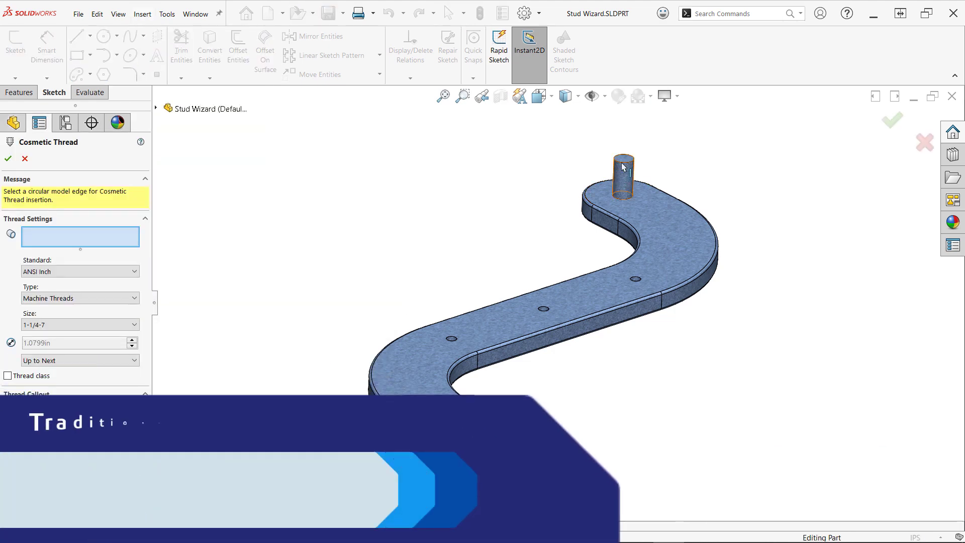
click(627, 160)
scroll(642, 181, down, 5)
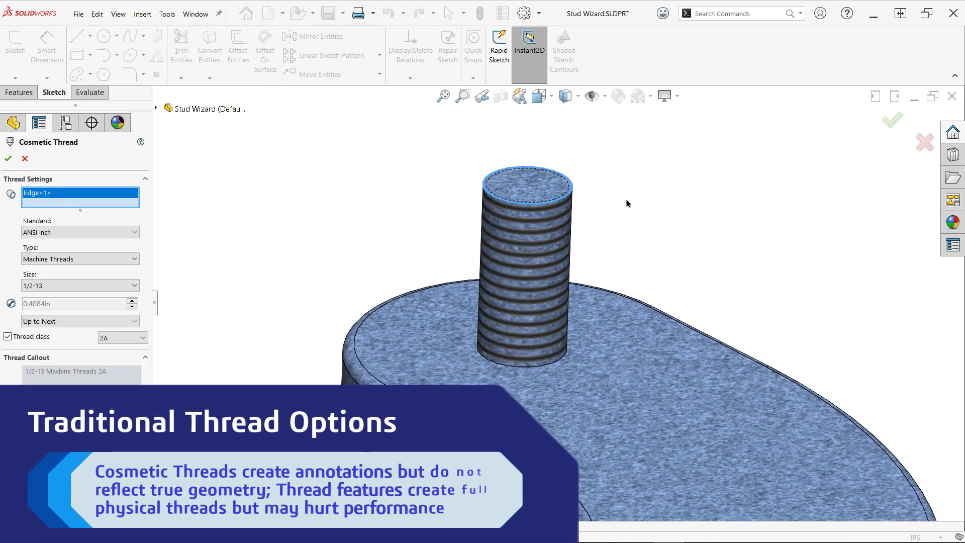
click(8, 158)
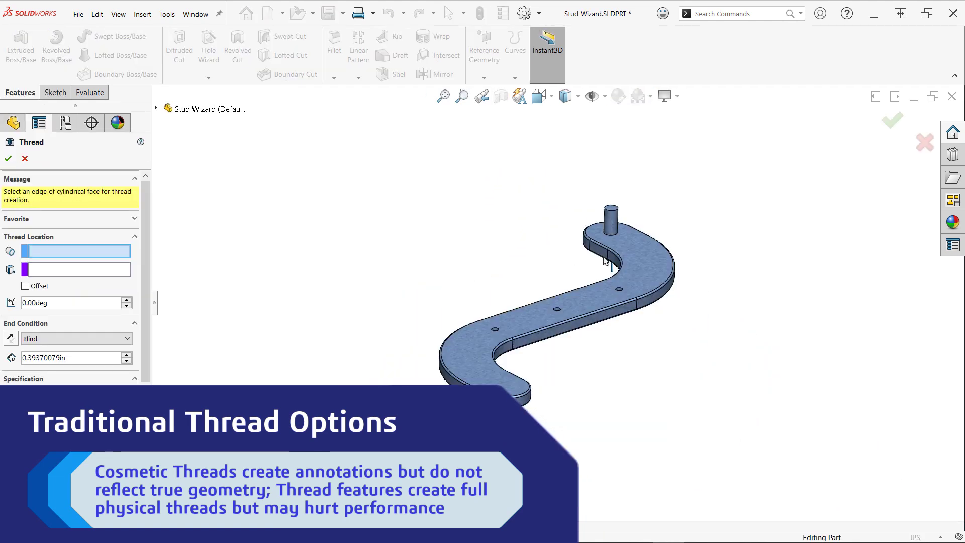
Create a Thread feature from the stud's top edge: Custom Thread, 0.500in diameter, 0.150in pitch
scroll(605, 260, down, 5)
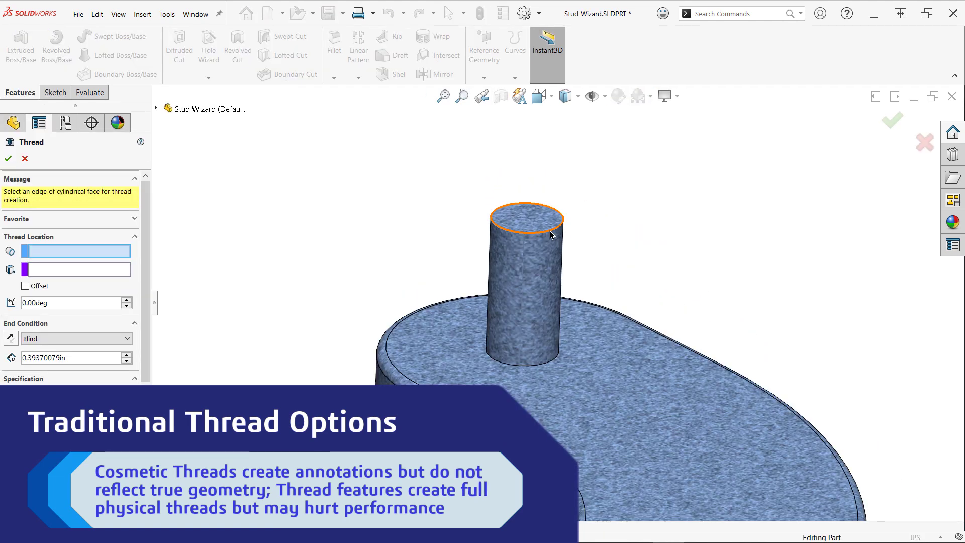
click(551, 234)
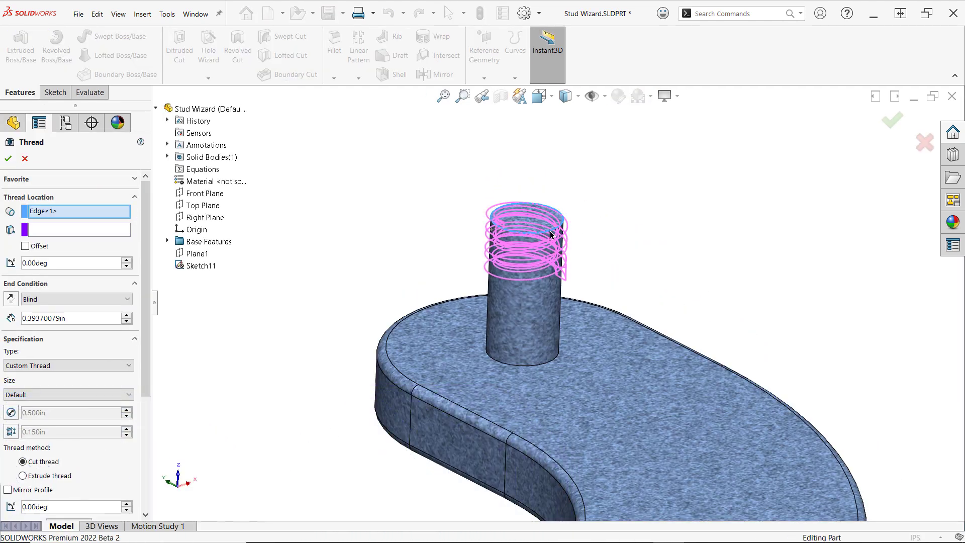
click(8, 158)
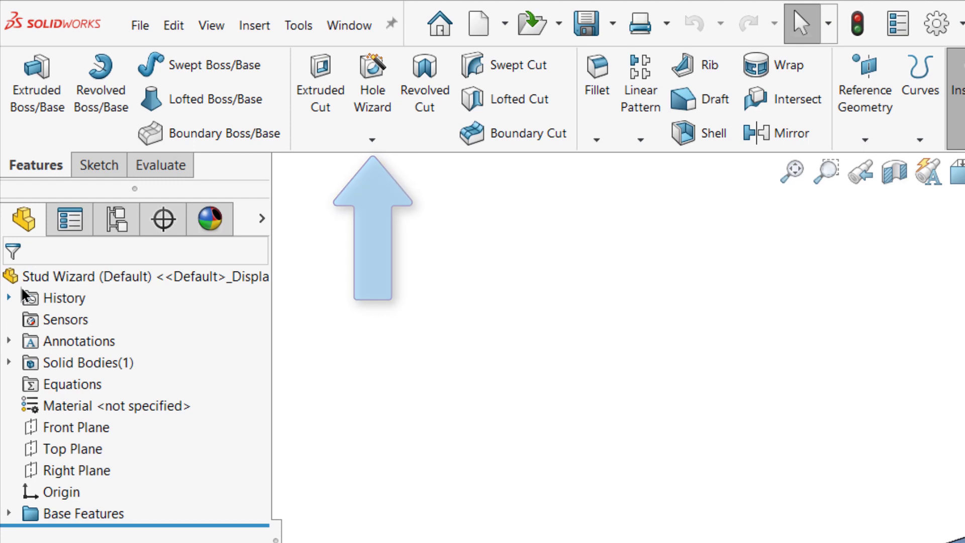
Launch the Stud Wizard from Insert > Features after checking the Hole Wizard dropdown
click(374, 142)
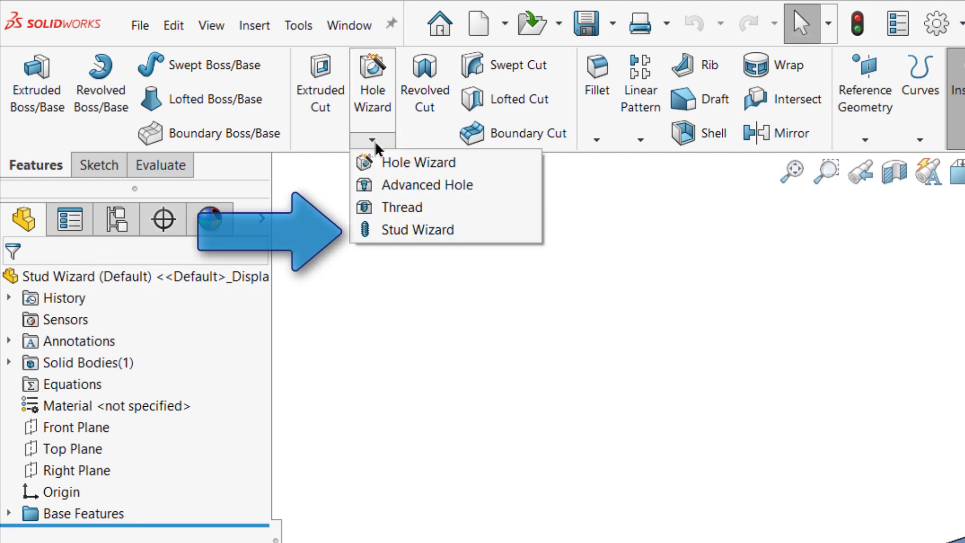
click(405, 230)
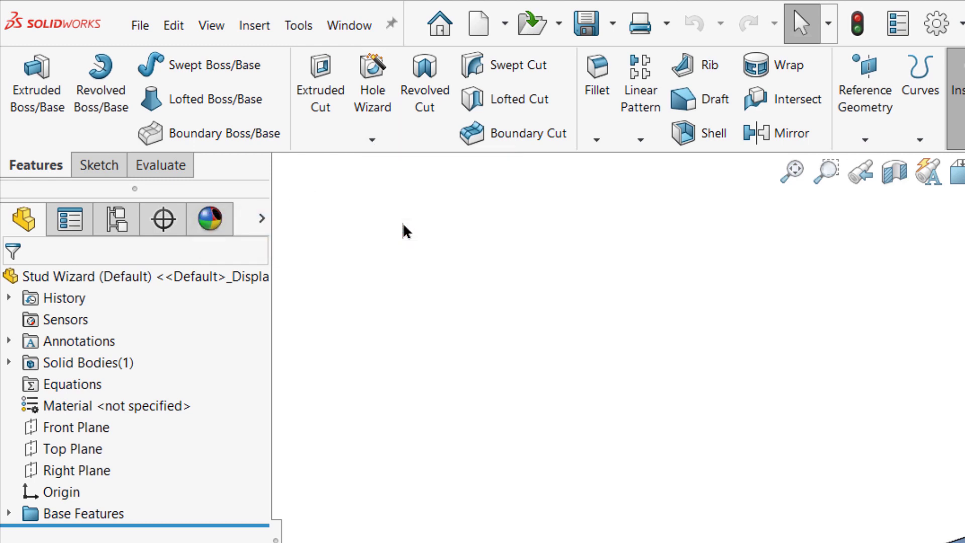
click(242, 30)
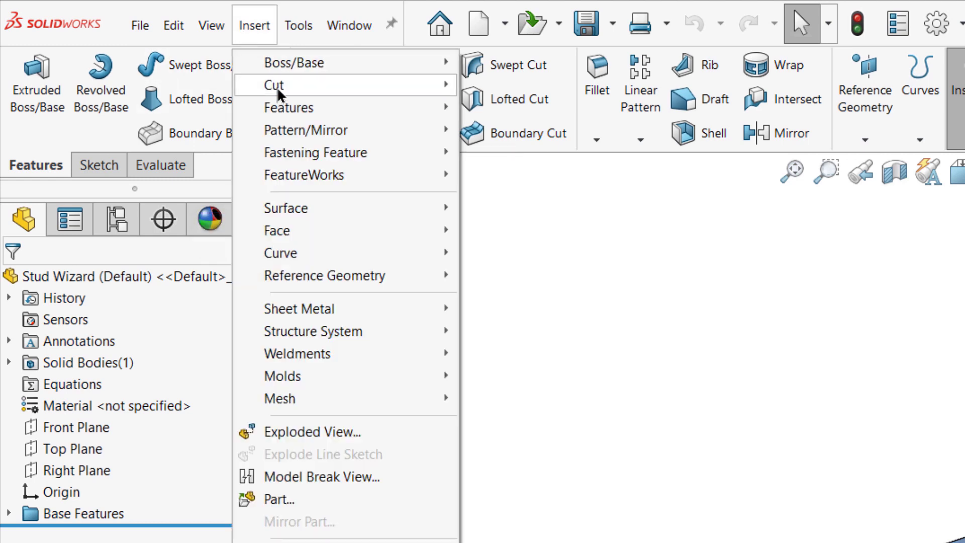
mouse_move(275, 111)
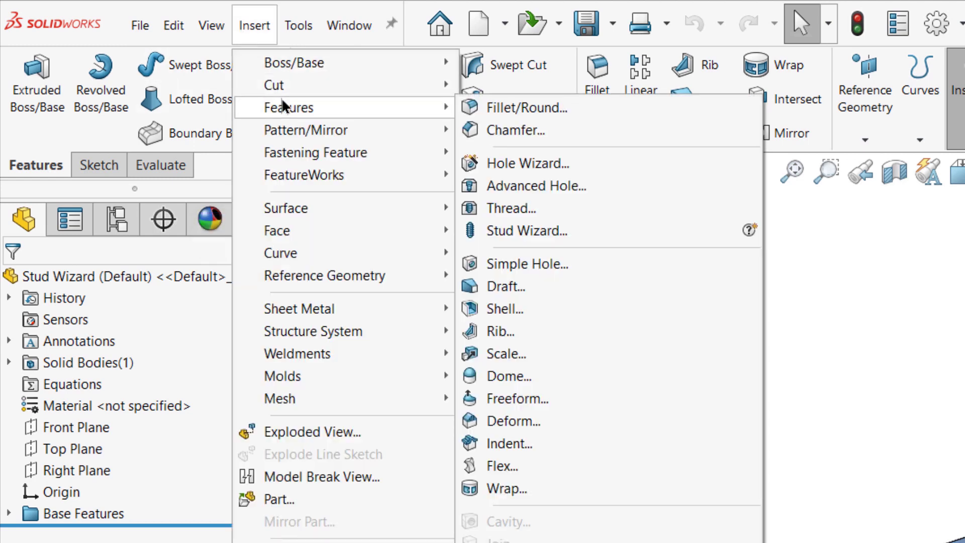
click(613, 232)
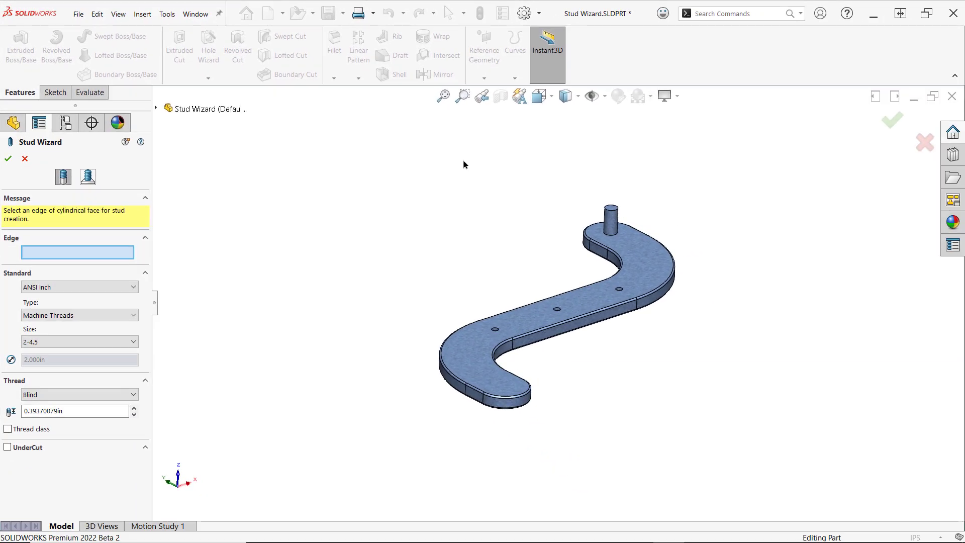
Pick the cylinder's top circular edge so the Stud Wizard auto-sizes to 7/16-14
scroll(618, 216, down, 8)
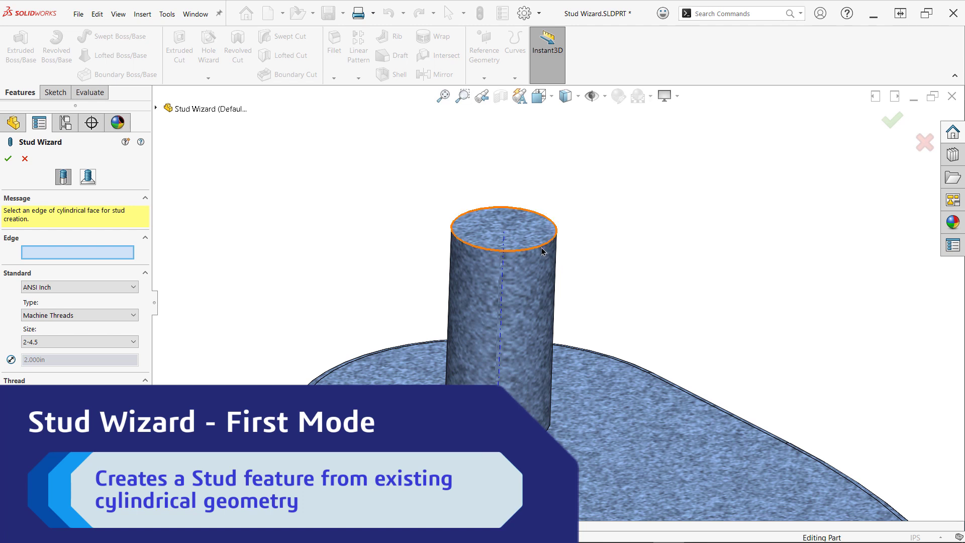
click(541, 246)
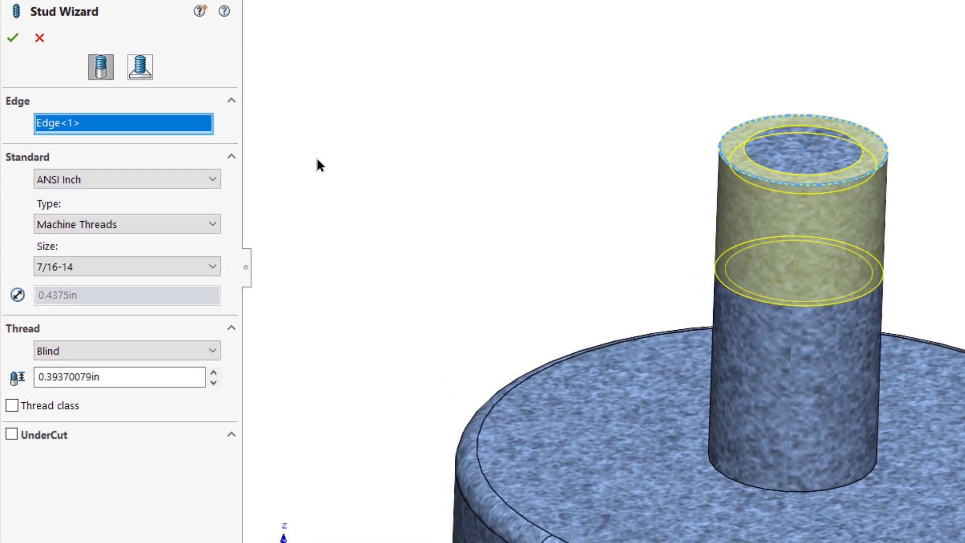
click(212, 179)
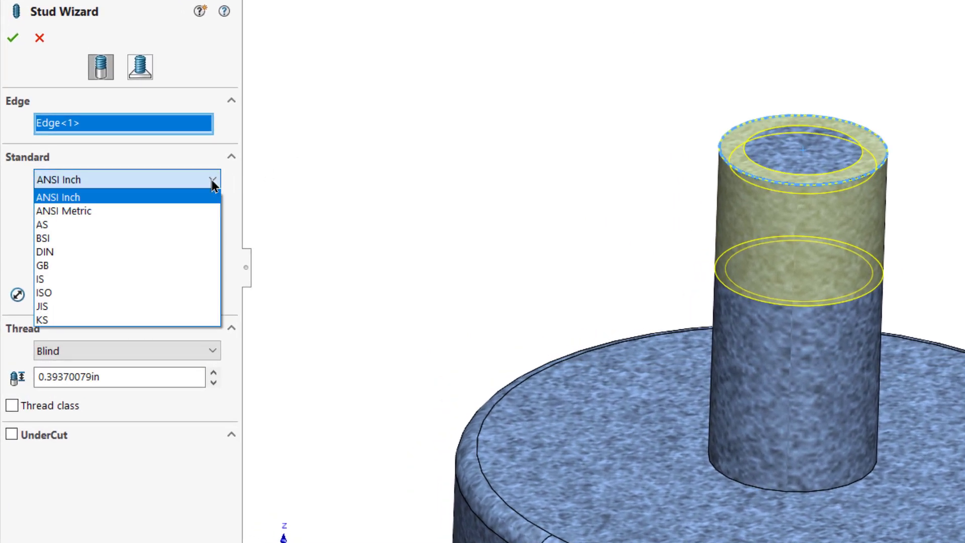
click(211, 180)
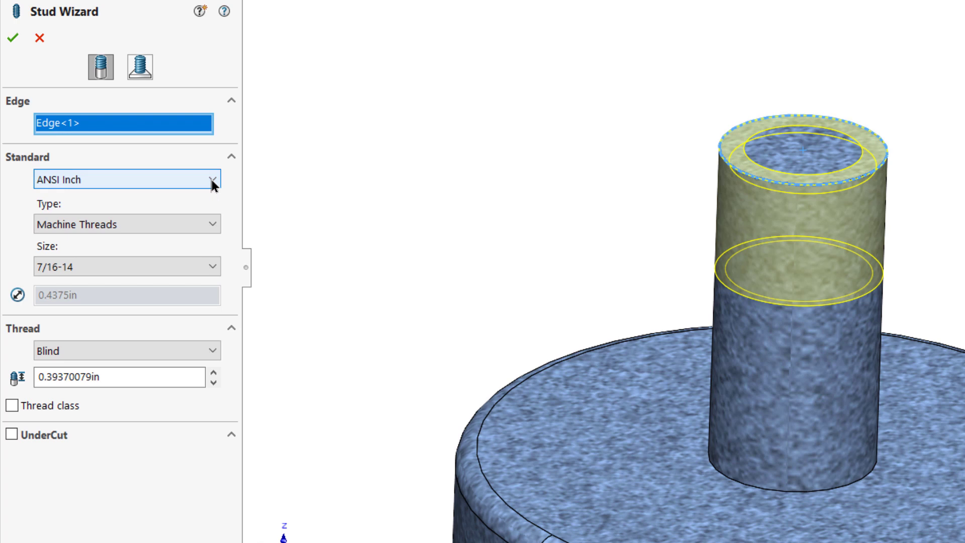
click(215, 225)
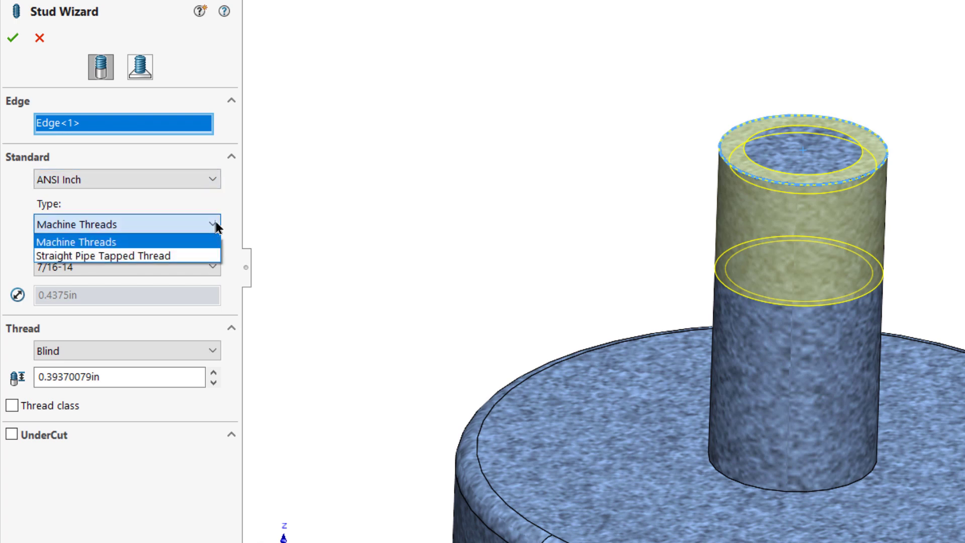
click(216, 224)
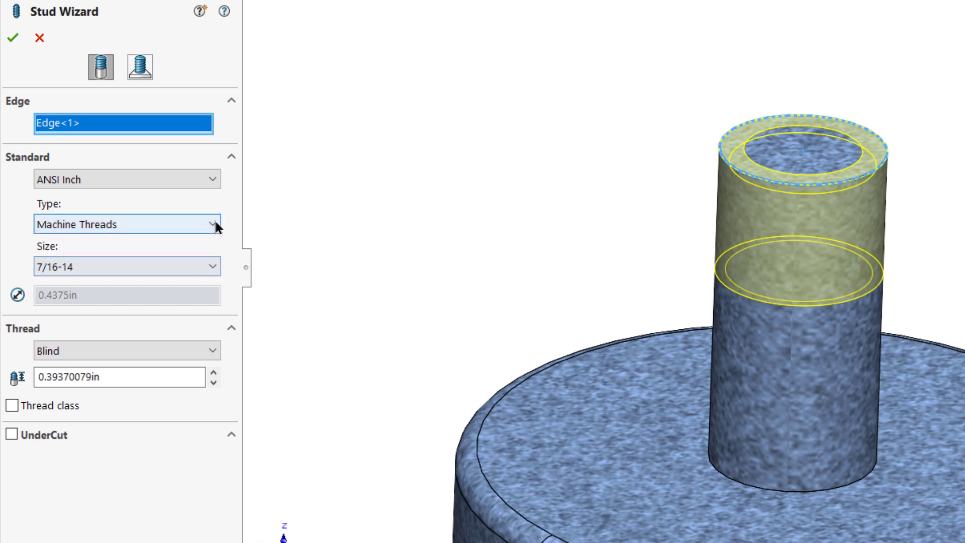
click(215, 266)
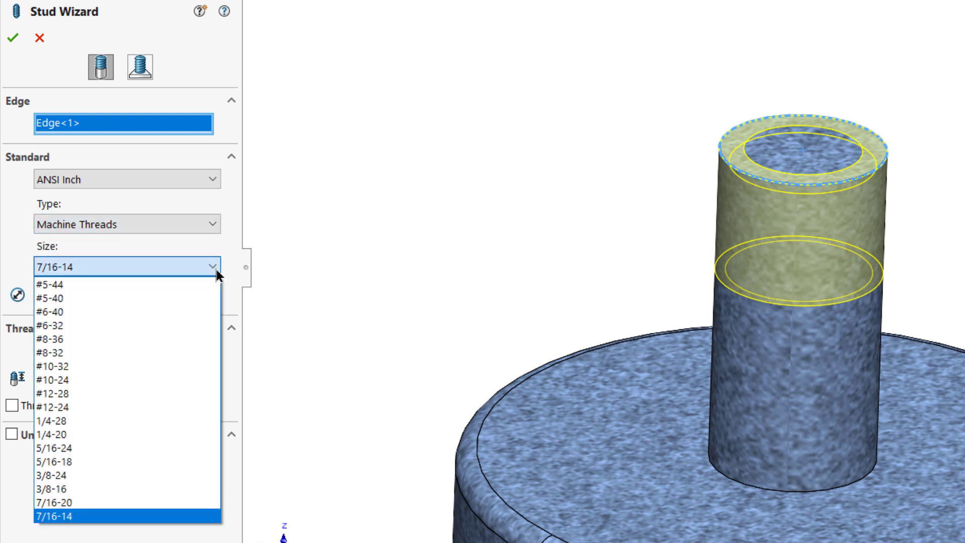
click(134, 513)
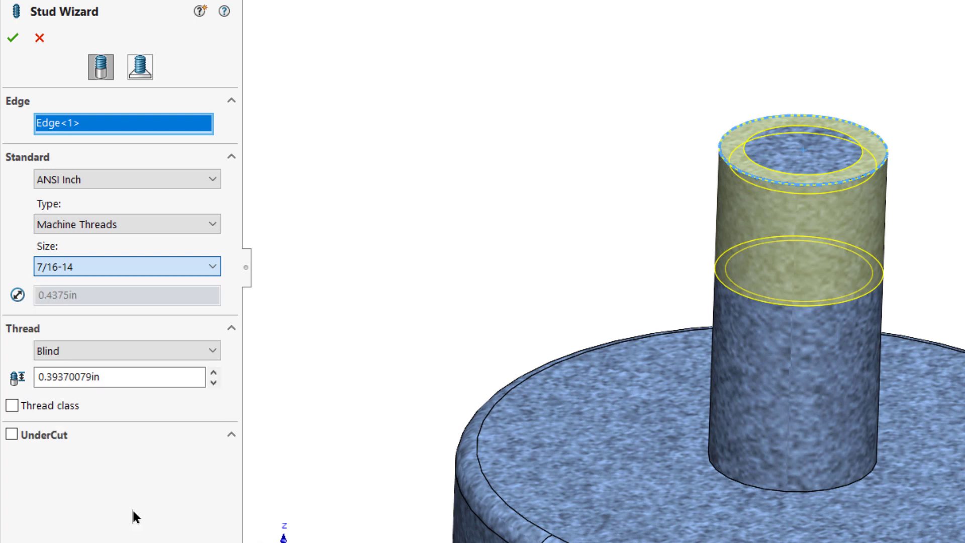
scroll(185, 267, up, 1)
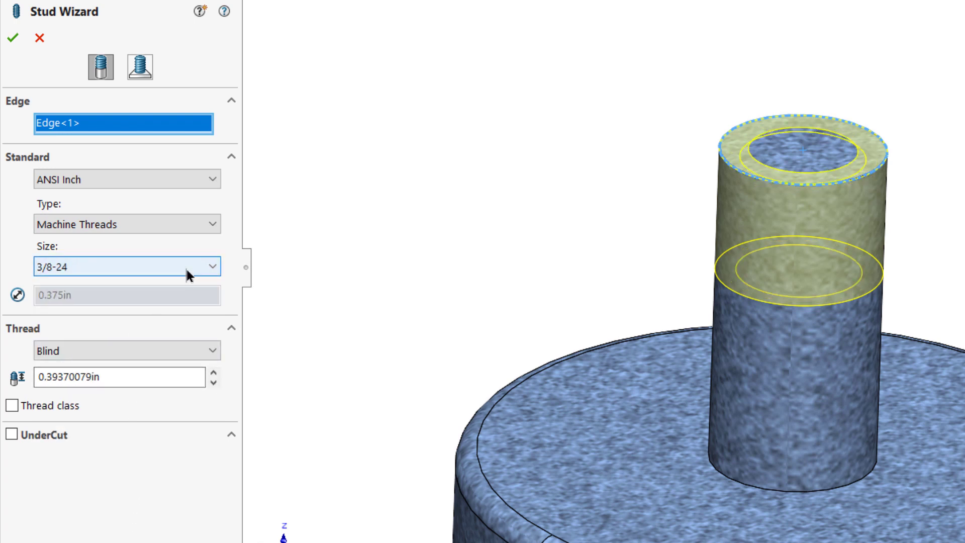
scroll(185, 267, up, 1)
scroll(186, 267, down, 2)
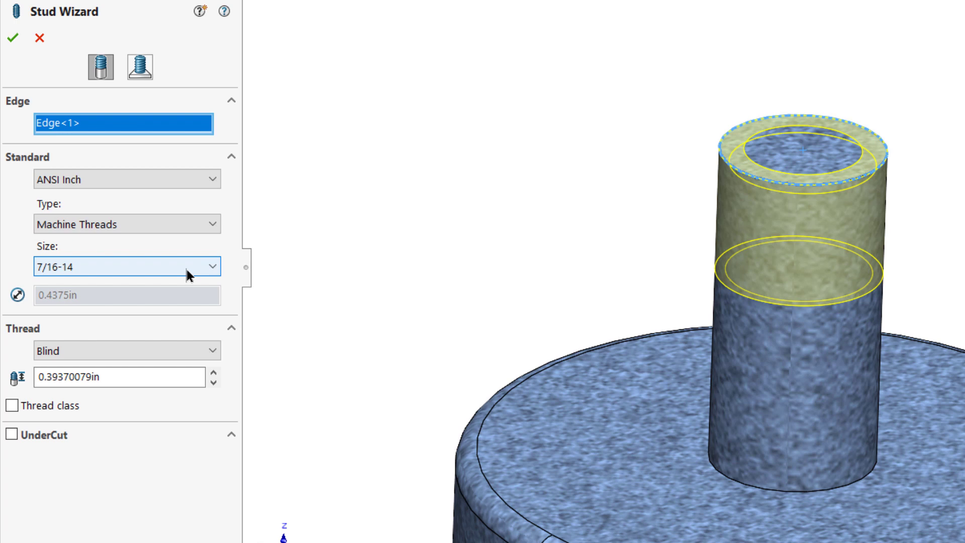
Keep the thread end condition Blind and set the thread depth to 0.500in
click(213, 351)
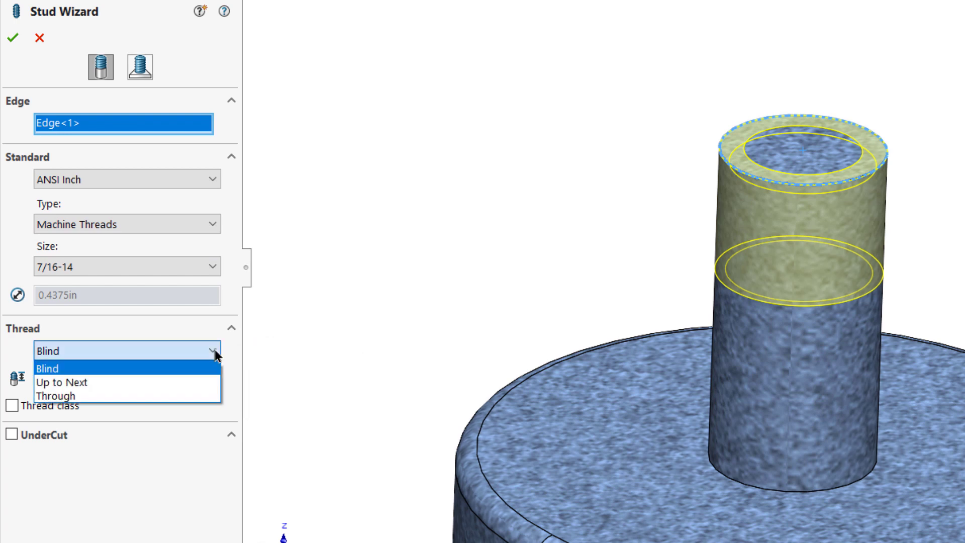
click(214, 351)
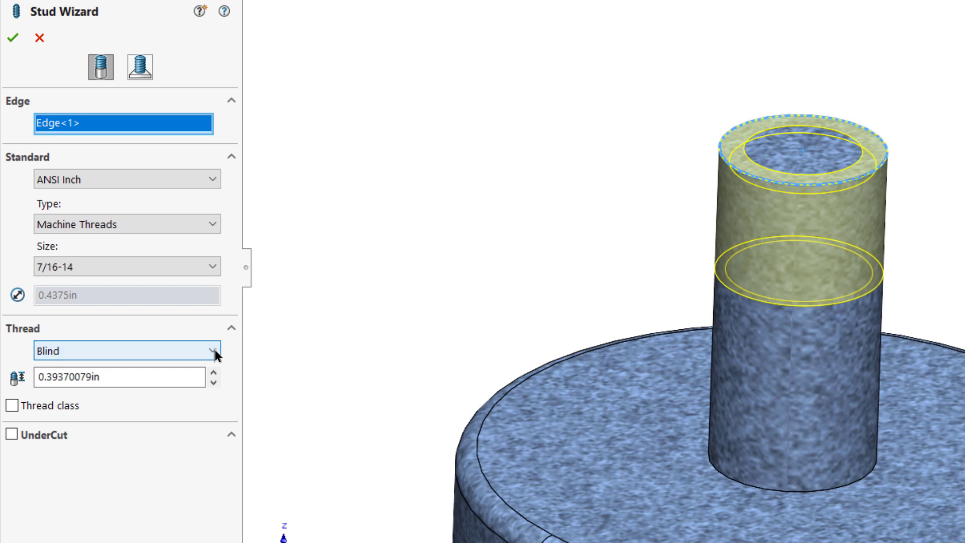
double_click(196, 376)
key(BackSpace)
text(0.5)
key(Return)
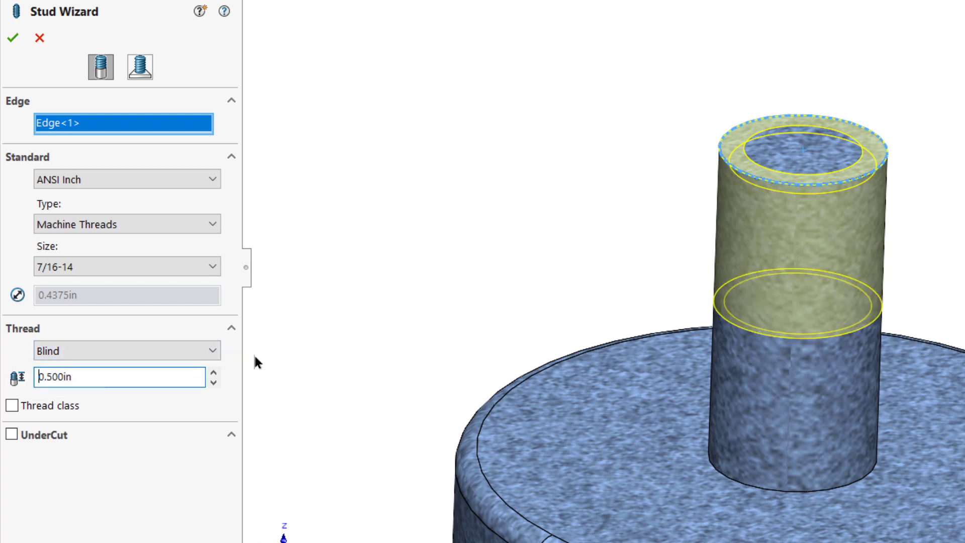
click(340, 349)
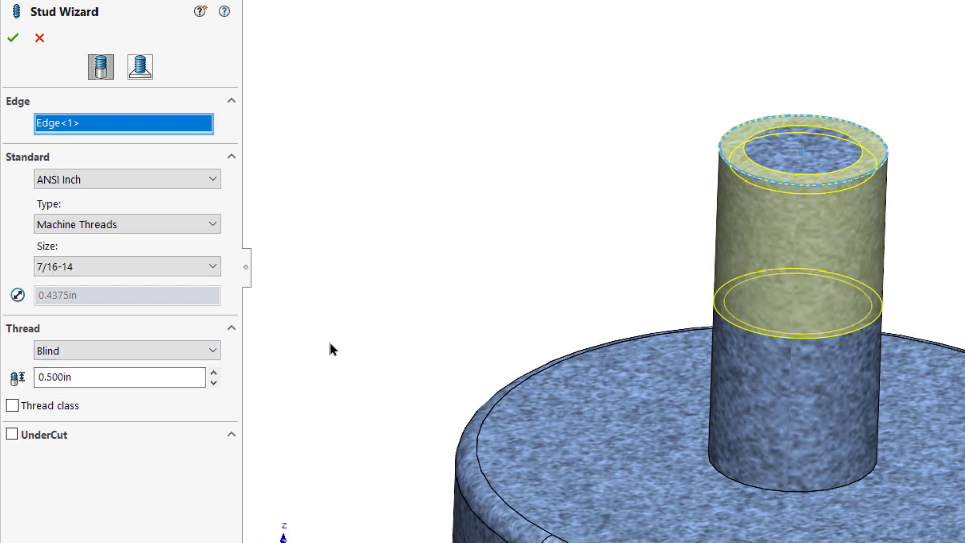
Apply thread class 2A and enable an undercut below the thread
click(12, 405)
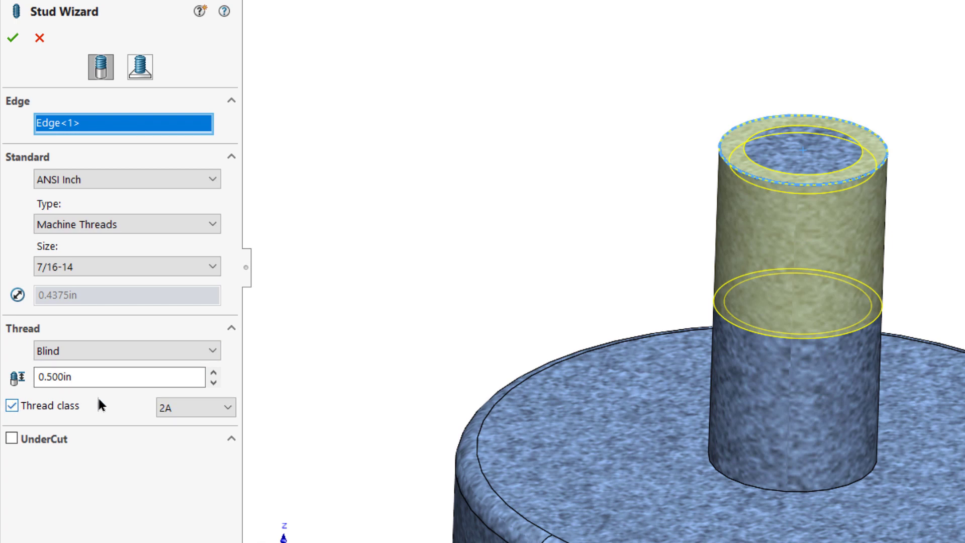
click(228, 407)
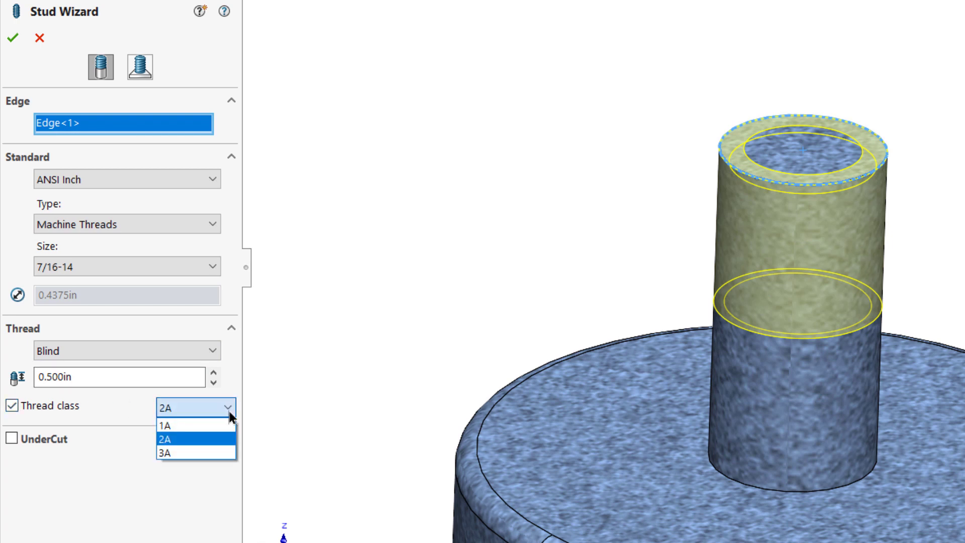
click(228, 409)
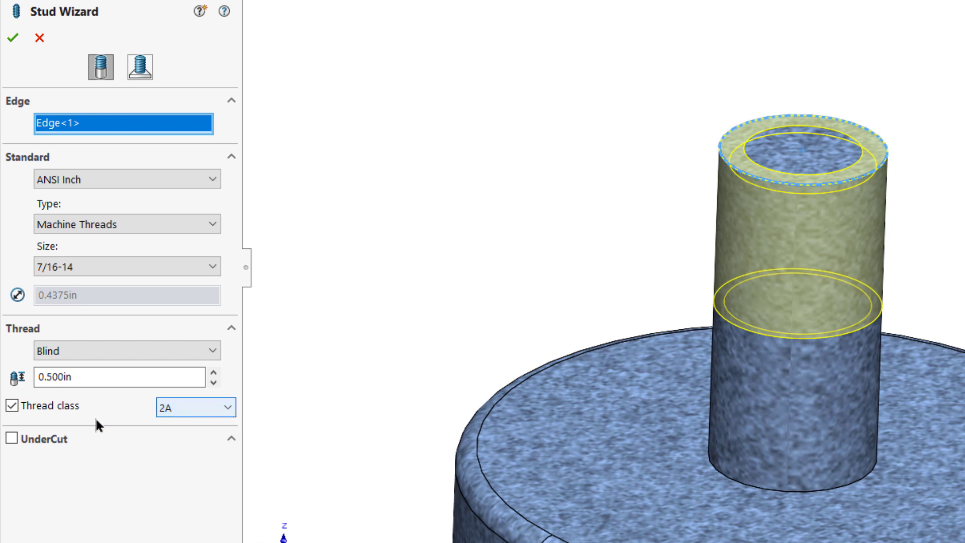
click(11, 438)
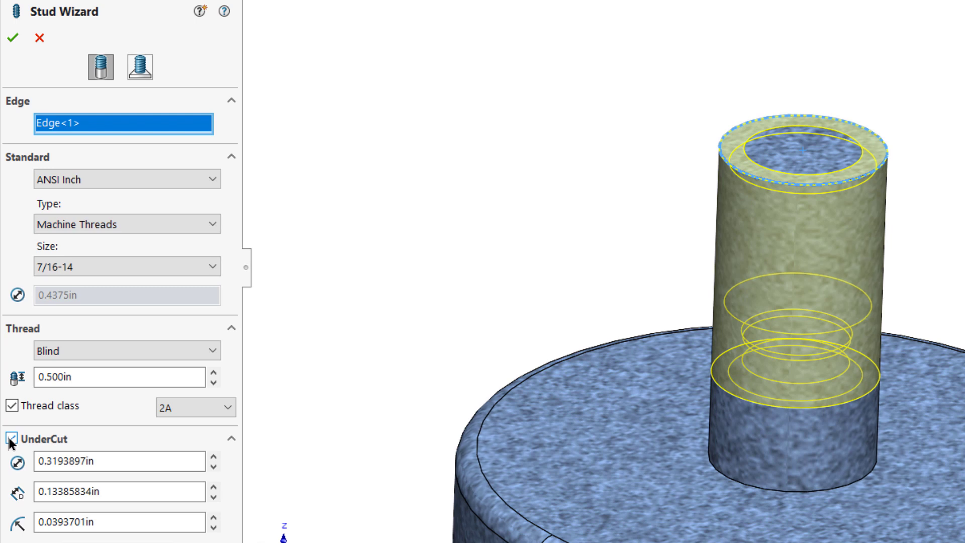
Set the undercut diameter to 0.250in
click(214, 457)
click(214, 457)
click(214, 457)
click(214, 467)
click(214, 467)
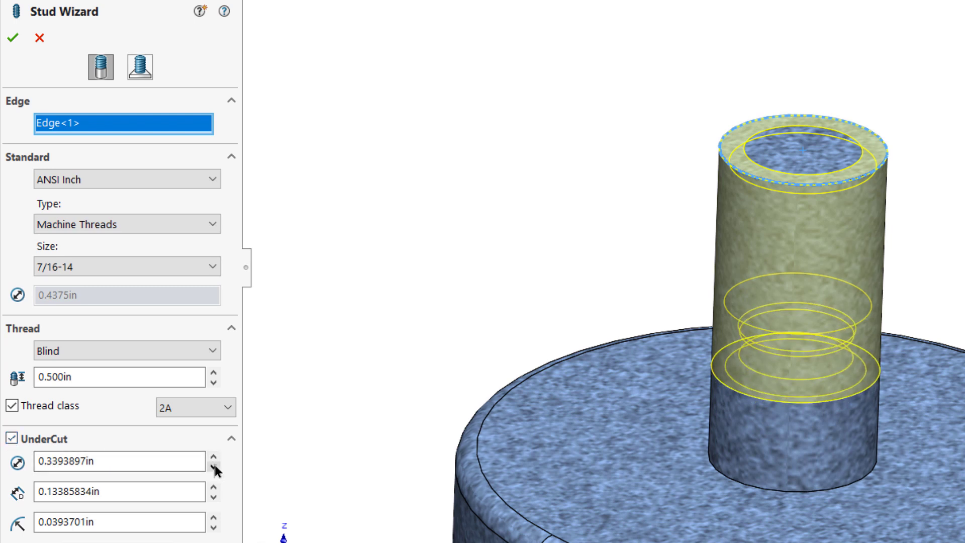
click(214, 467)
click(214, 467)
drag(125, 461, 2, 468)
text(.25)
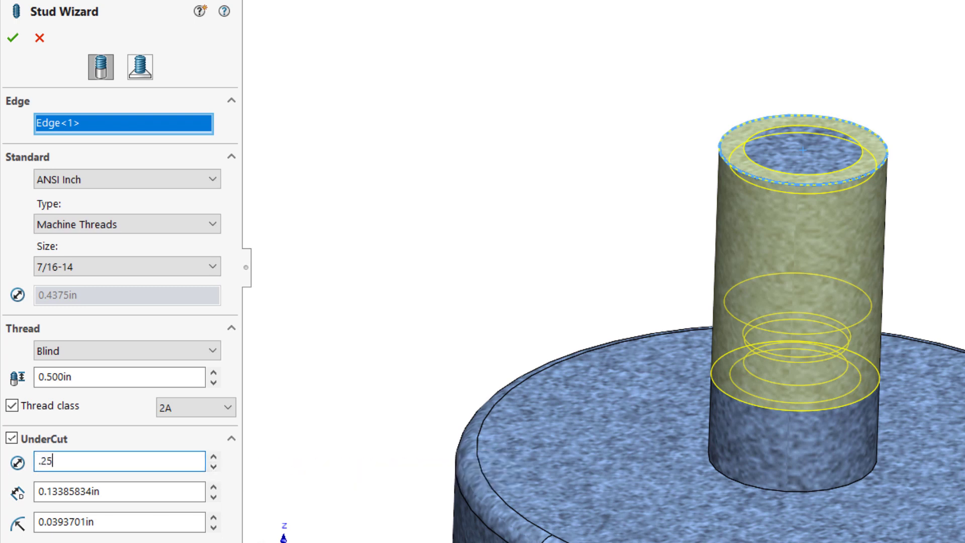
key(Return)
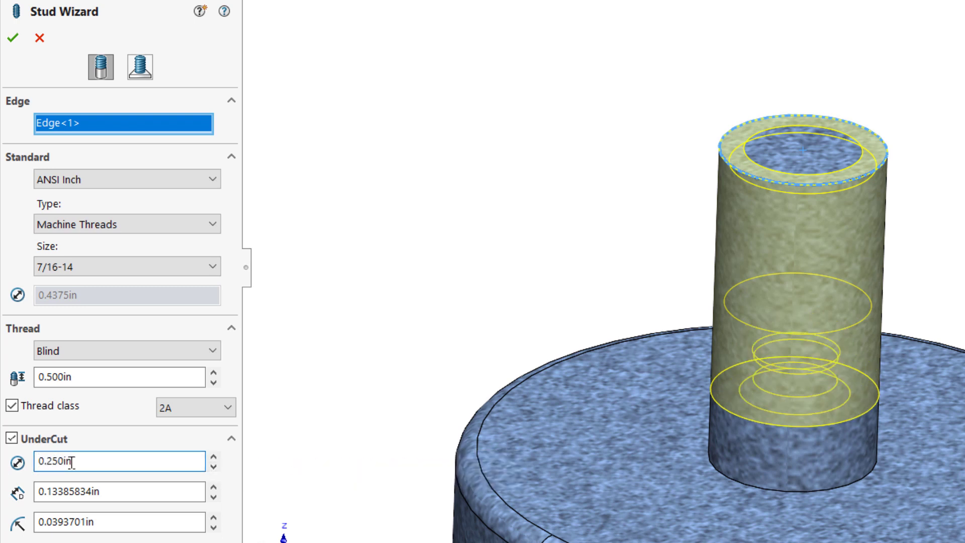
Set the undercut depth to 0.250in
click(120, 494)
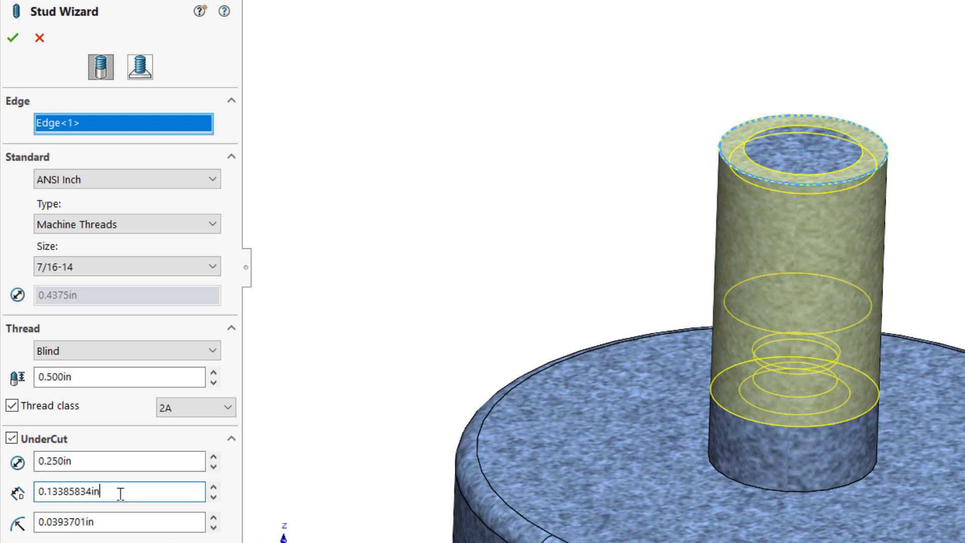
click(214, 487)
click(214, 487)
click(213, 487)
click(214, 487)
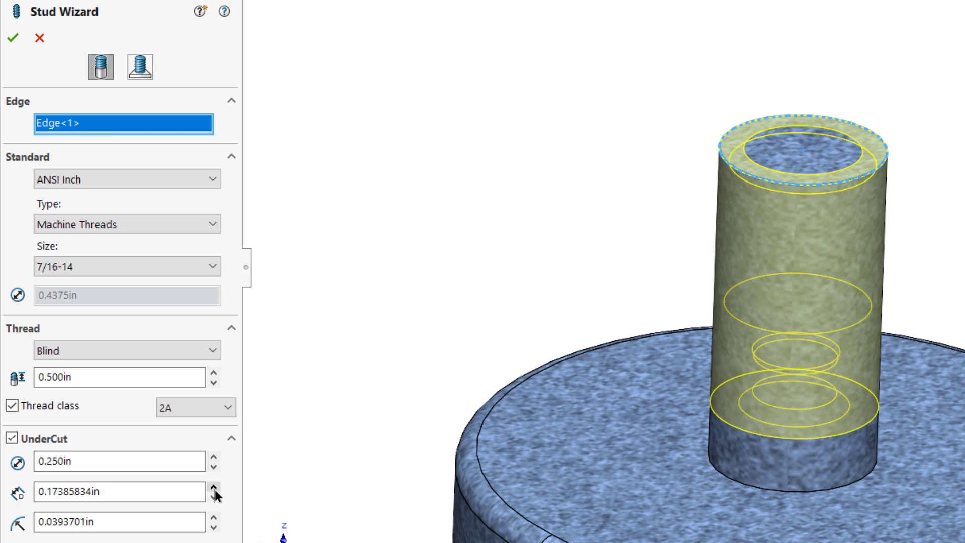
click(214, 487)
click(214, 487)
click(214, 488)
click(214, 487)
drag(199, 491, 23, 492)
text(0.25)
key(Return)
Enter 0.1 for the undercut radius and accept to create the 7/16-14 Stud1
click(191, 521)
scroll(799, 437, down, 5)
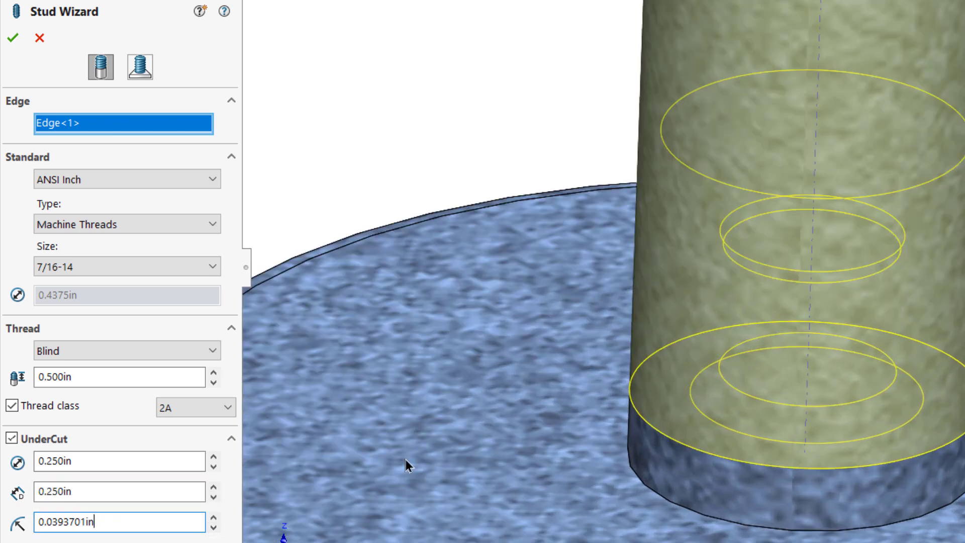
click(214, 518)
click(213, 518)
click(214, 518)
click(214, 518)
click(214, 518)
text(0.1)
click(13, 38)
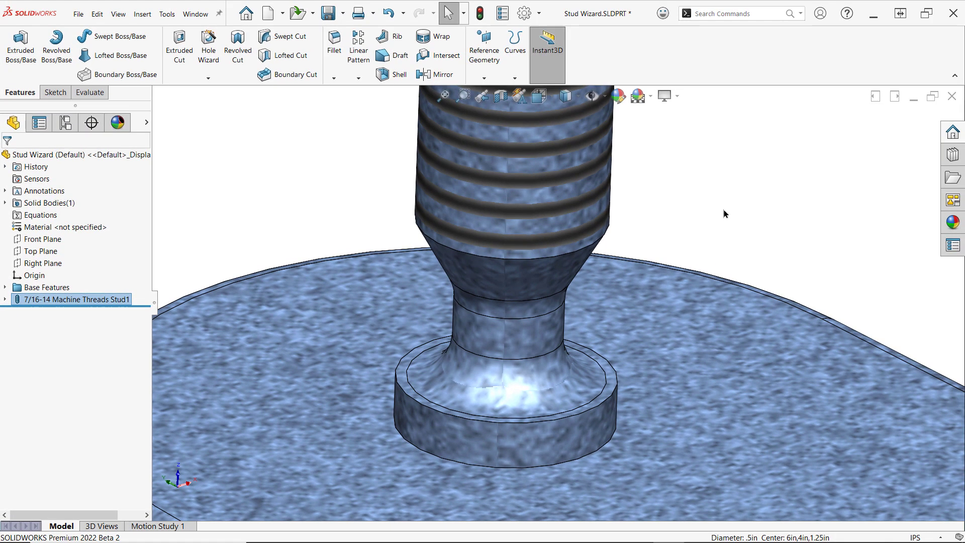
scroll(752, 208, up, 5)
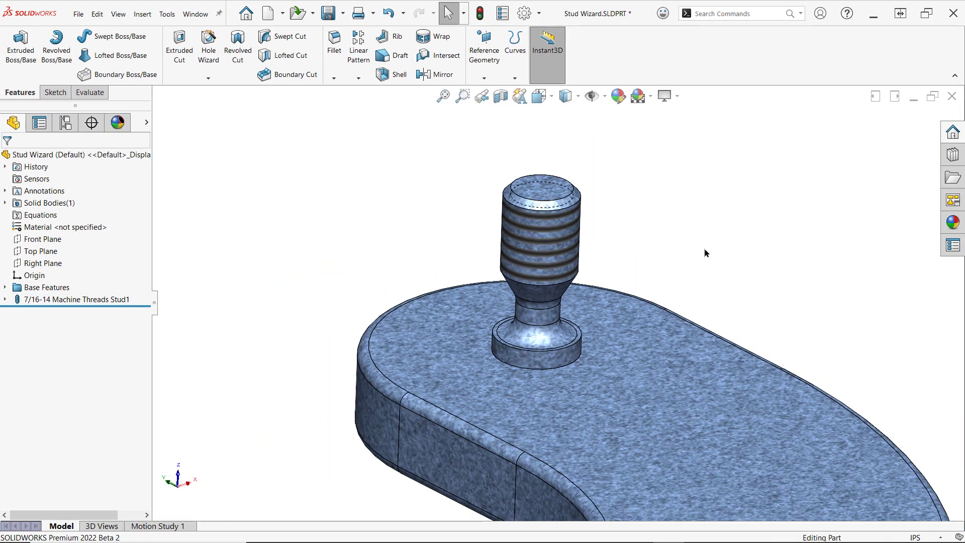
click(560, 236)
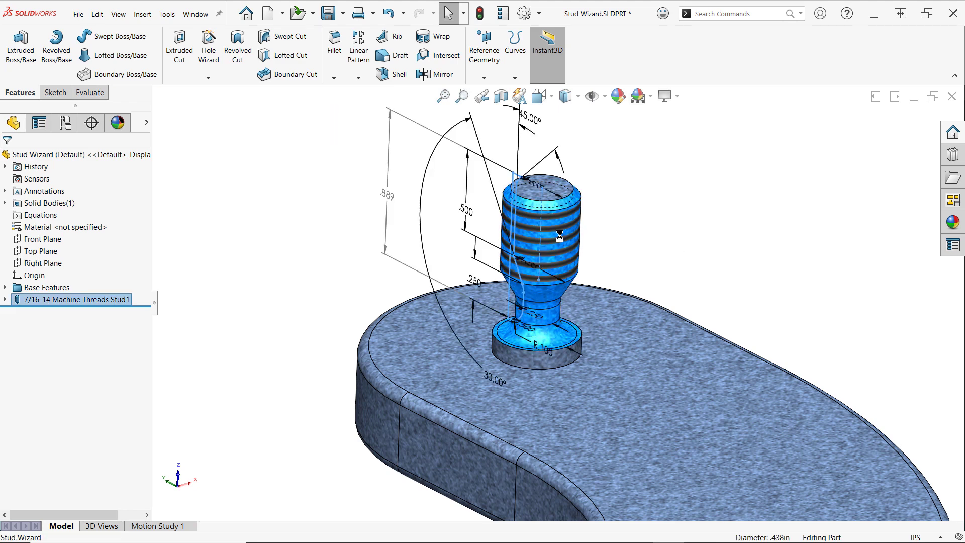
scroll(562, 239, up, 1)
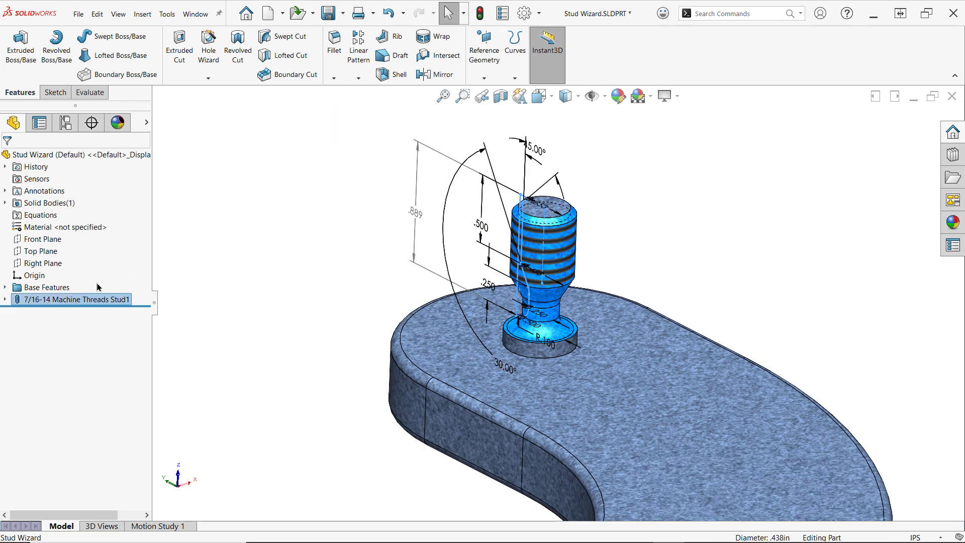
right_click(94, 299)
click(102, 267)
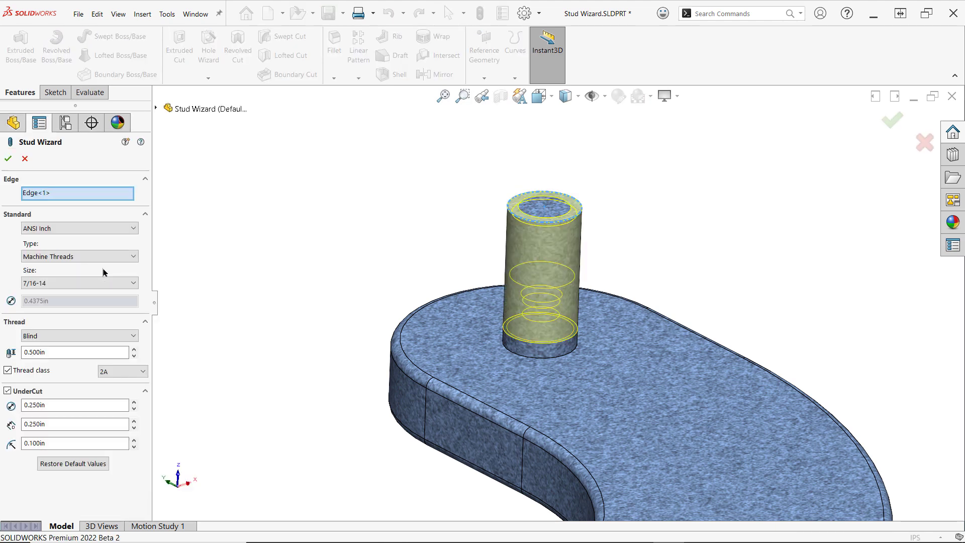
click(7, 159)
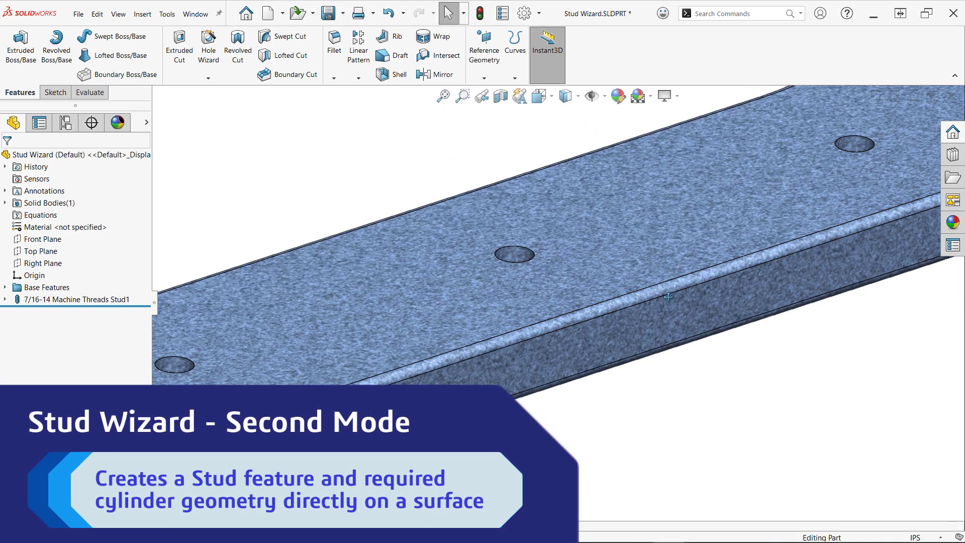
Pan to the plate's curved end and start a fresh Stud Wizard from the Hole Wizard dropdown
ctrl+middle_drag(844, 361, 826, 265)
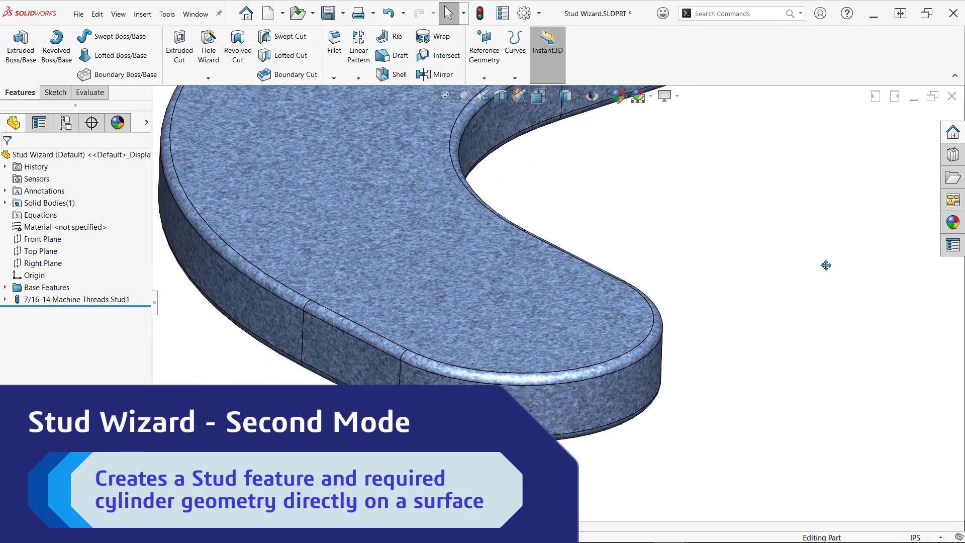
click(211, 79)
click(224, 128)
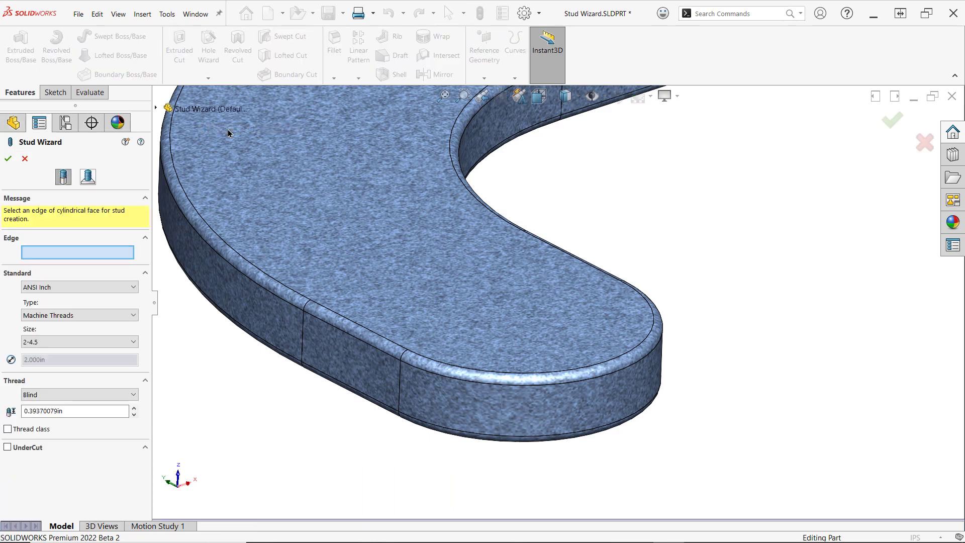
Switch to a surface stud on the plate's top face, centred on the curved end's arc
click(88, 177)
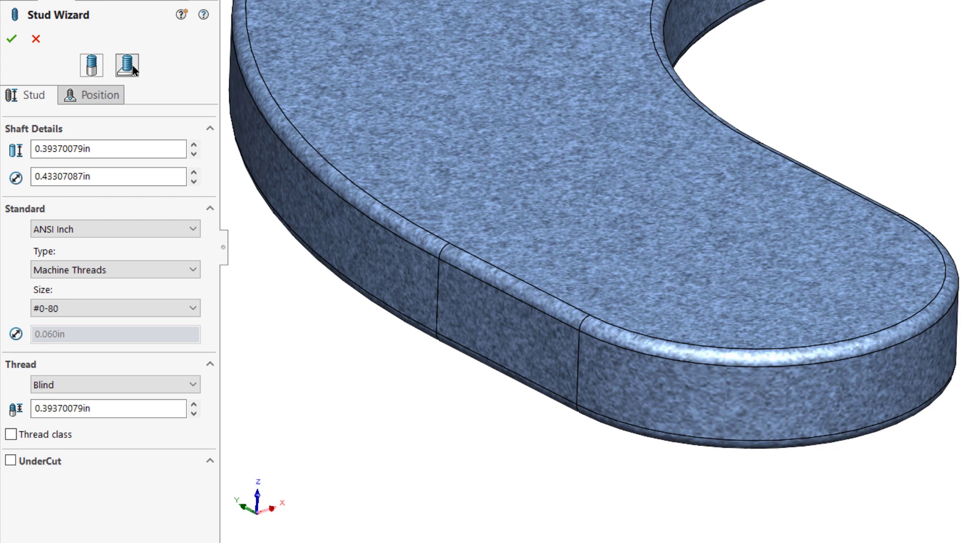
click(105, 97)
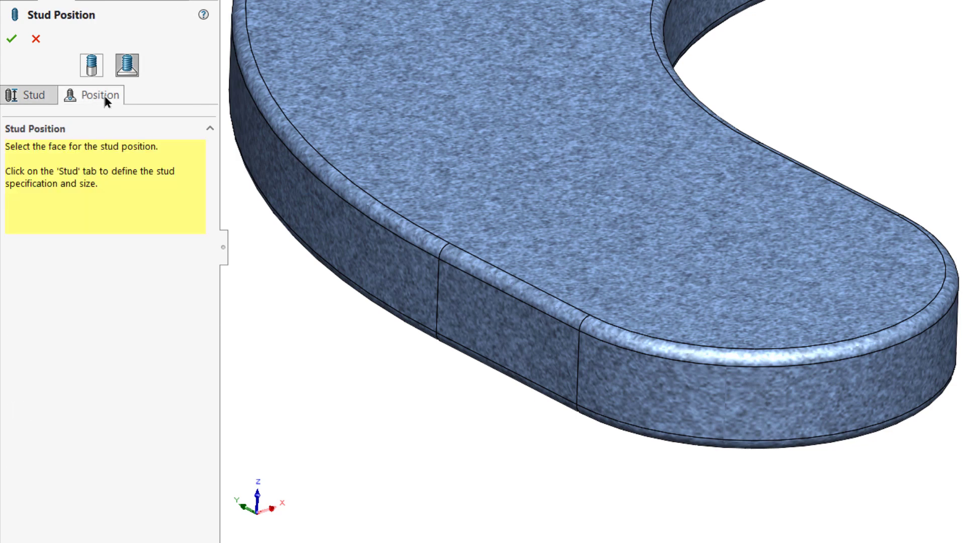
click(436, 112)
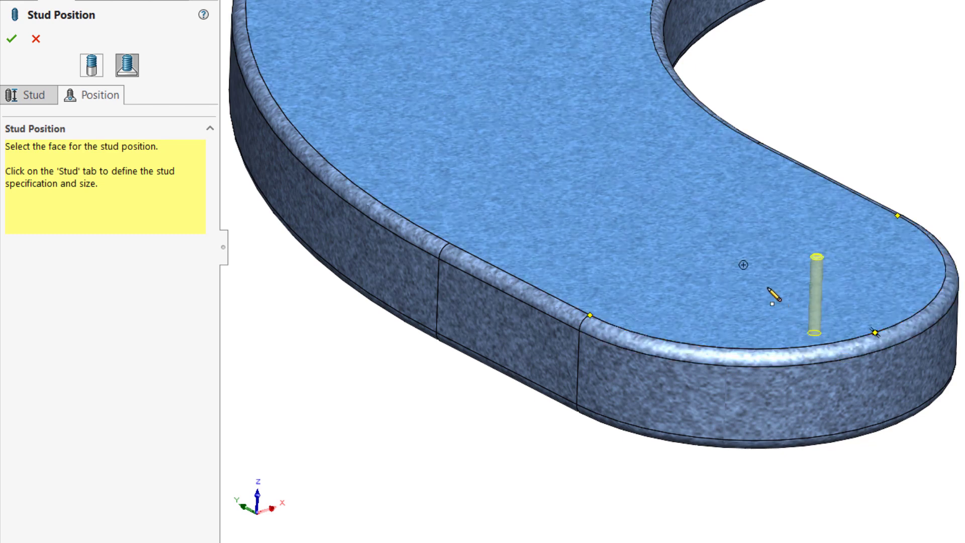
click(742, 265)
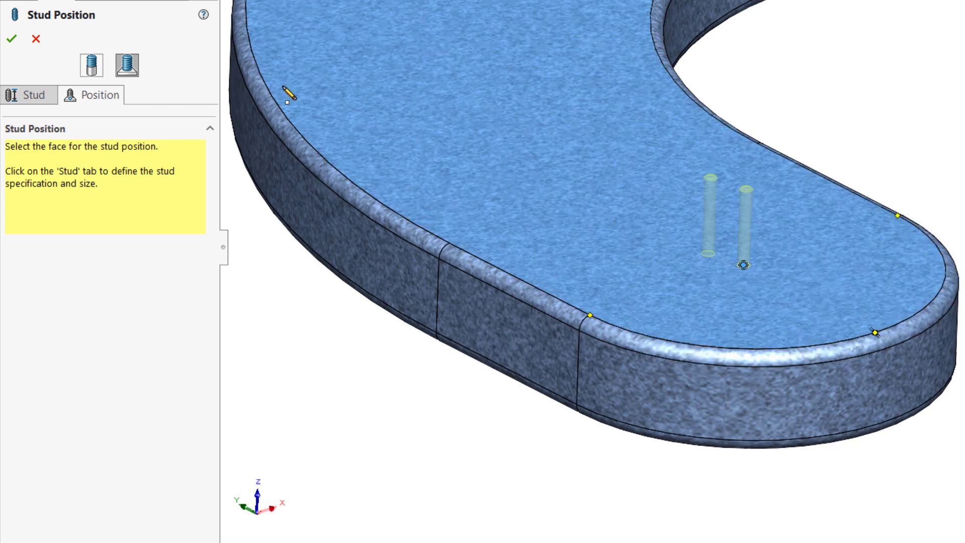
click(43, 99)
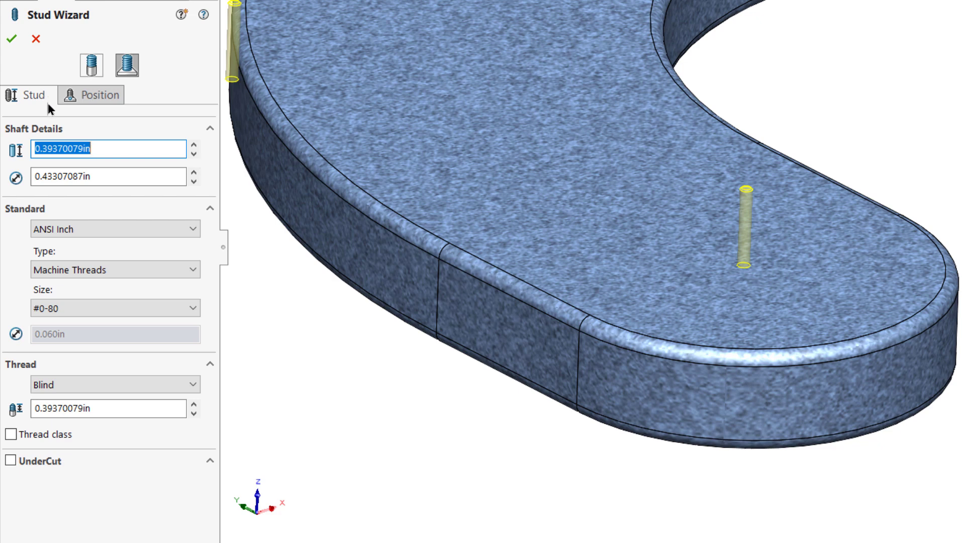
Set the stud's shaft length to 1.000in and shaft diameter to 0.500in
click(96, 147)
drag(107, 149, 16, 153)
text(1)
key(Return)
drag(101, 176, 31, 181)
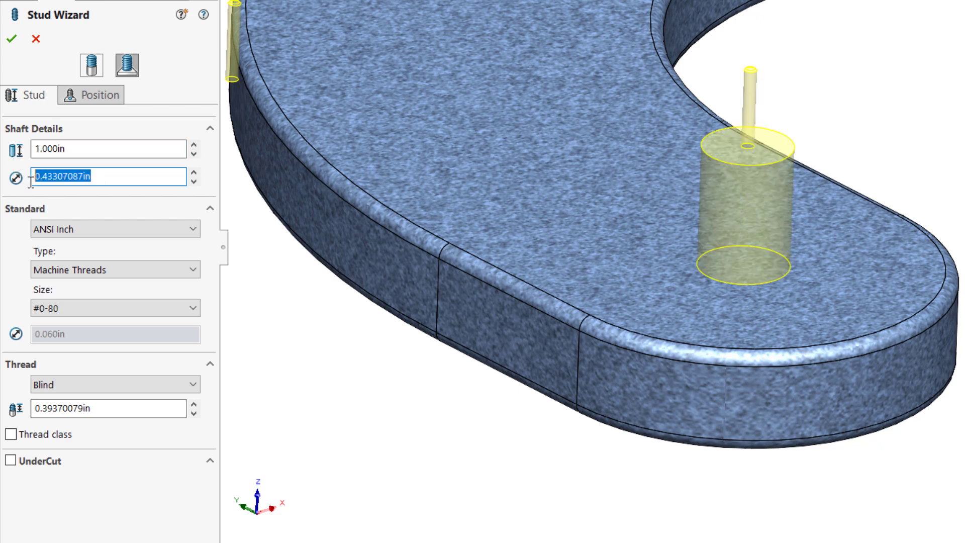
text(0.5)
key(Return)
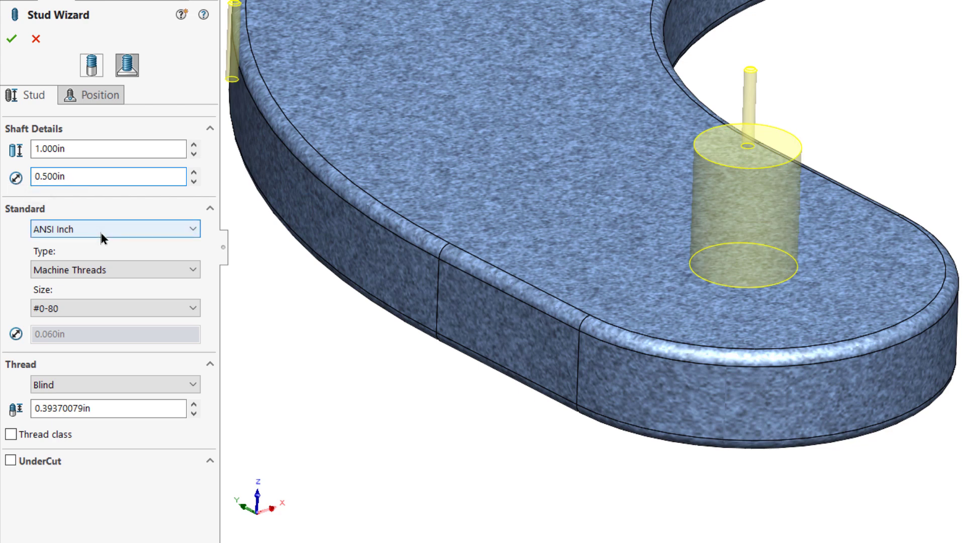
Choose size 7/16-14 with a 0.500in thread depth and create Stud2
click(110, 307)
click(68, 256)
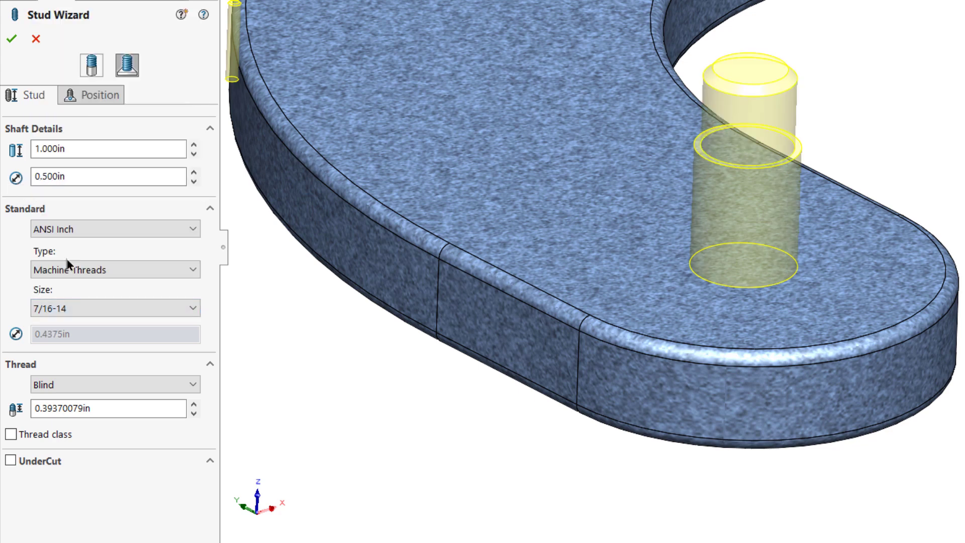
scroll(98, 308, down, 4)
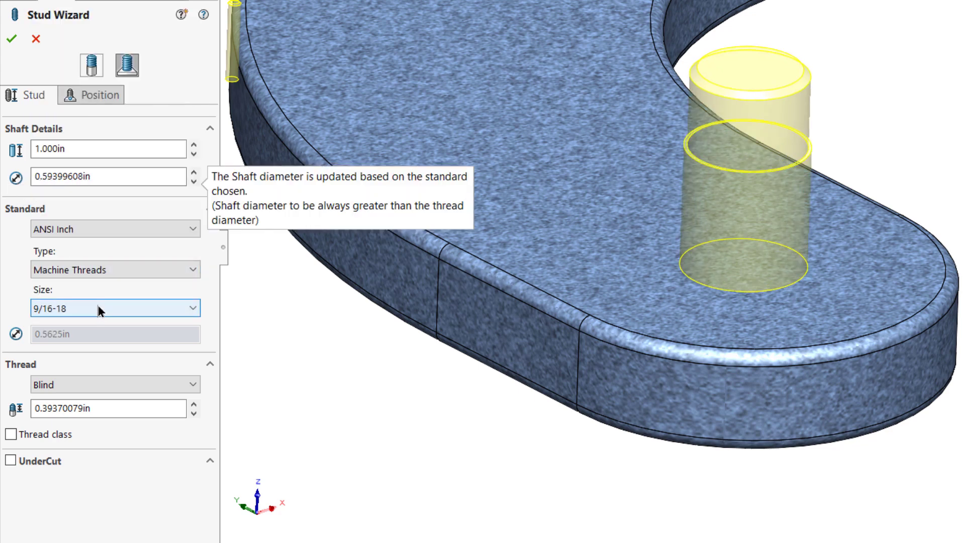
scroll(99, 311, up, 4)
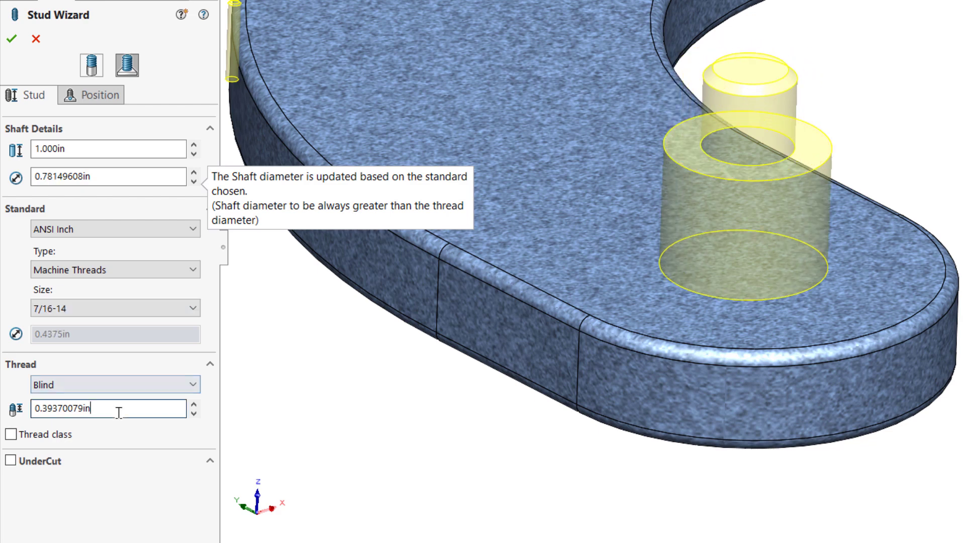
drag(119, 407, 19, 421)
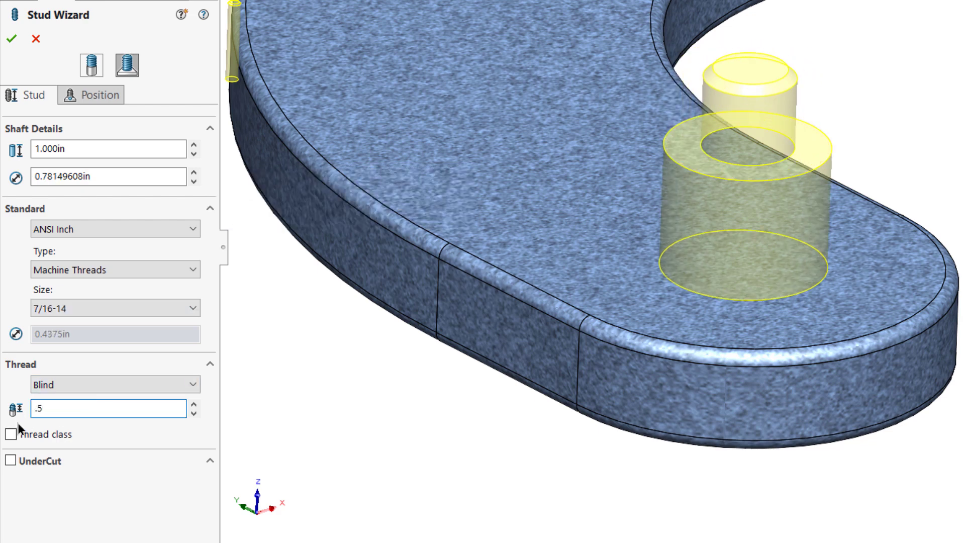
key(Return)
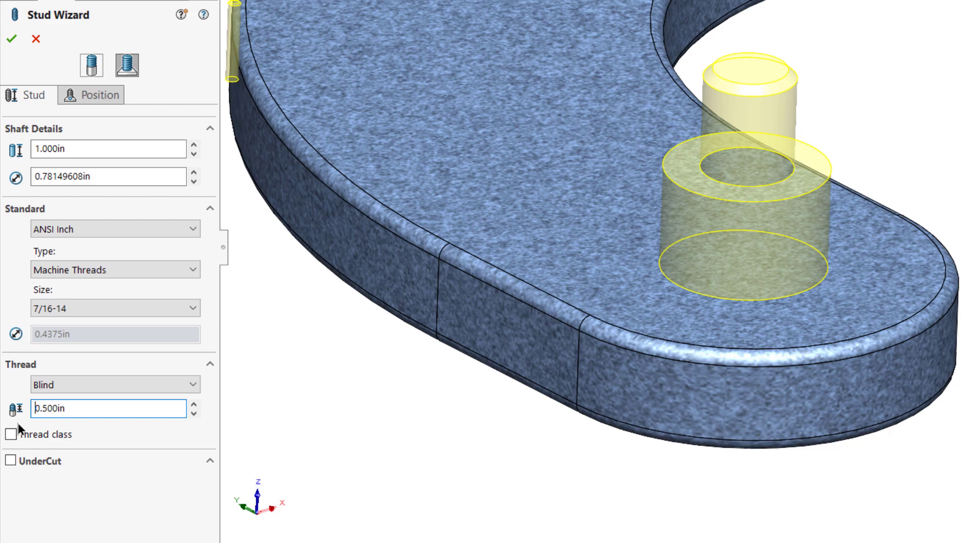
key(Return)
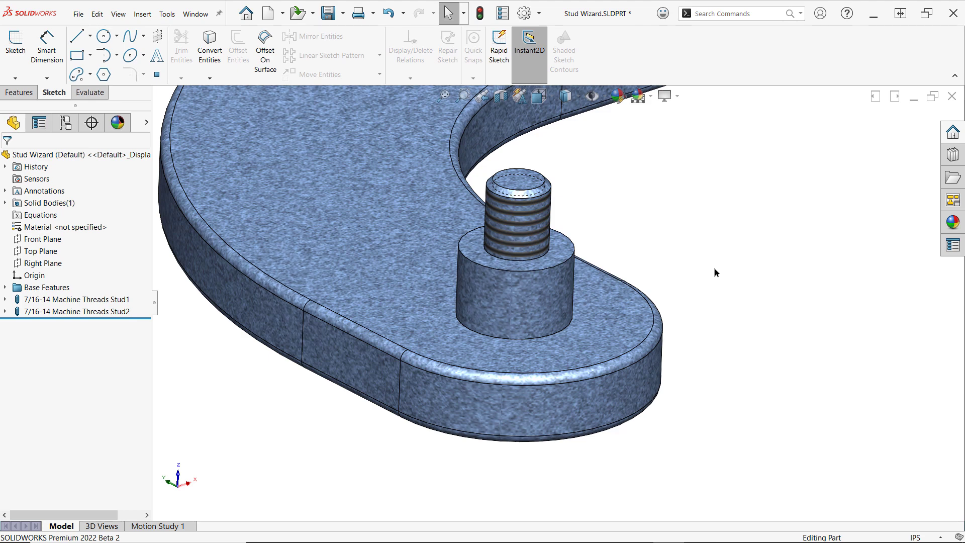
Zoom and orbit around the threaded stud, then zoom out to view the whole S-plate
scroll(503, 199, down, 5)
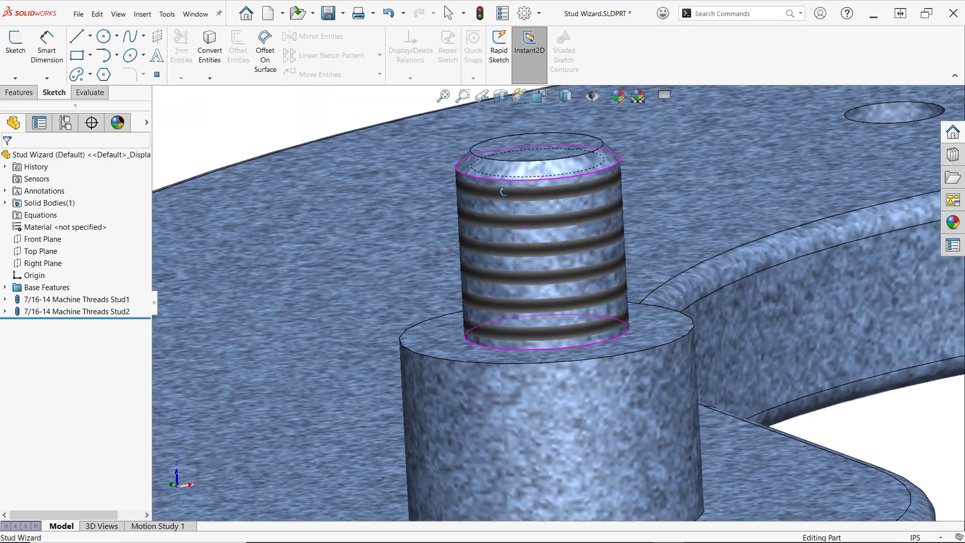
scroll(503, 191, up, 3)
middle_drag(503, 191, 534, 222)
scroll(519, 197, down, 3)
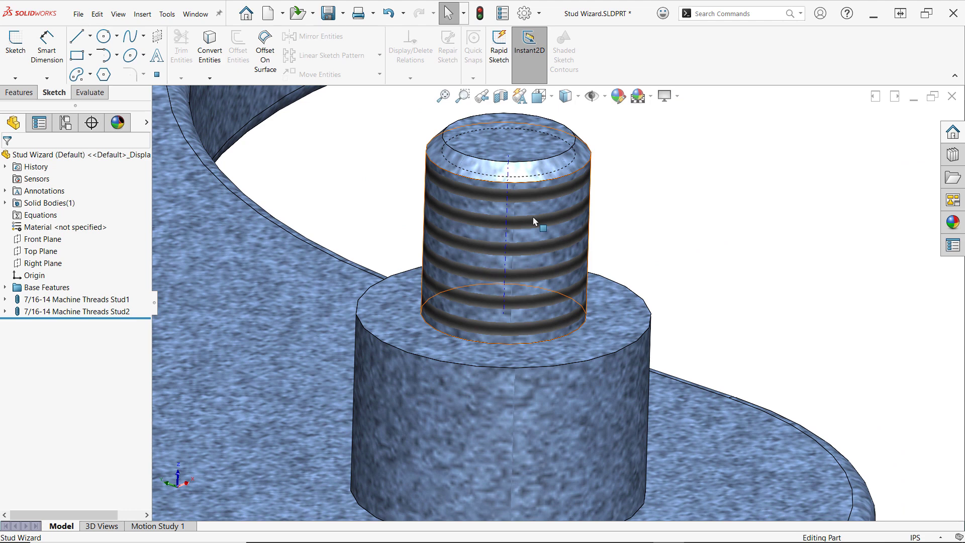
scroll(673, 254, up, 5)
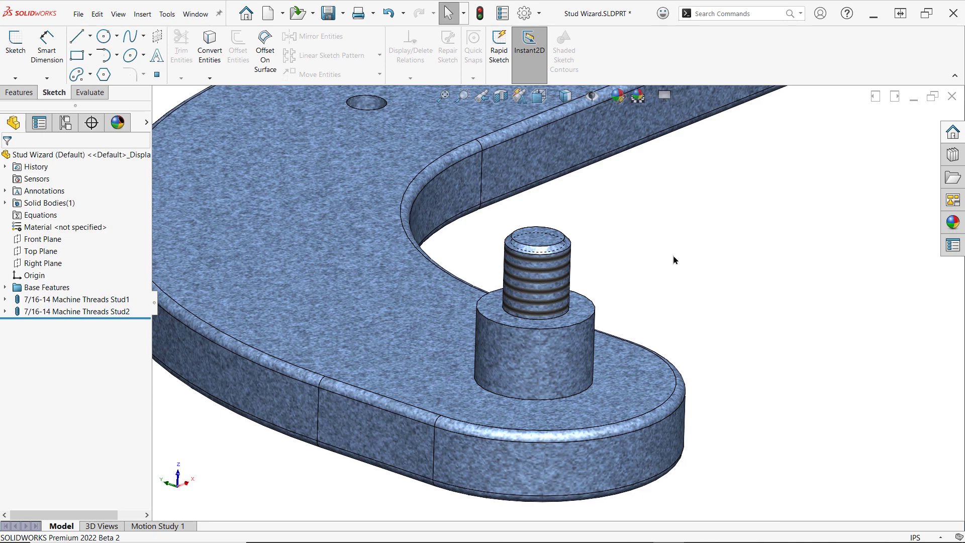
scroll(672, 254, up, 5)
scroll(604, 292, down, 3)
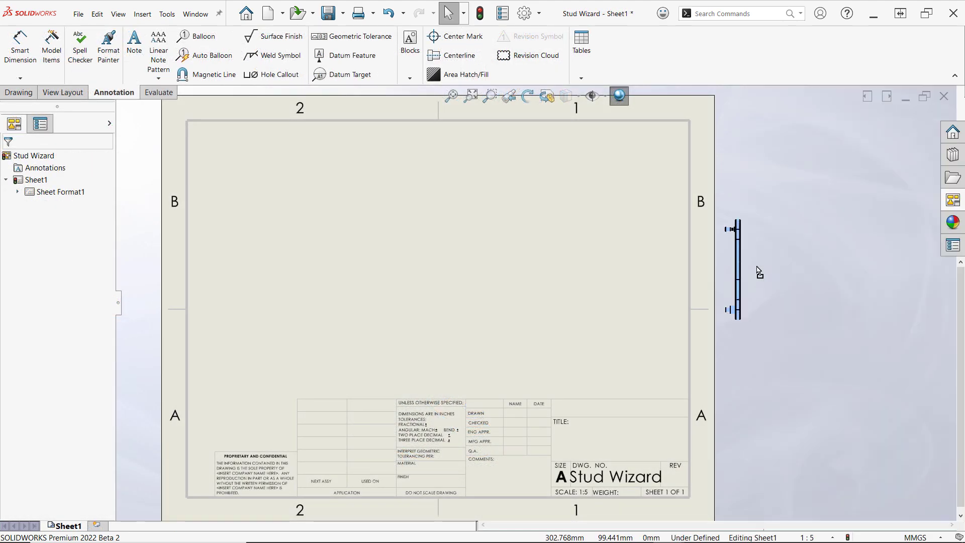
Place the side view and reposition the 2A Stud and Machine Threads Stud callouts
click(611, 272)
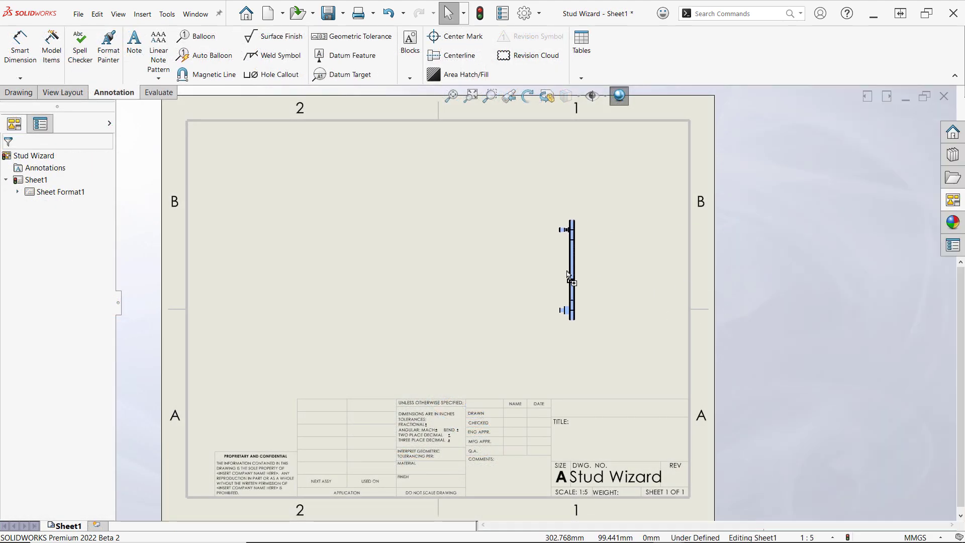
scroll(636, 234, up, 5)
key(Escape)
drag(641, 223, 221, 201)
drag(709, 410, 304, 502)
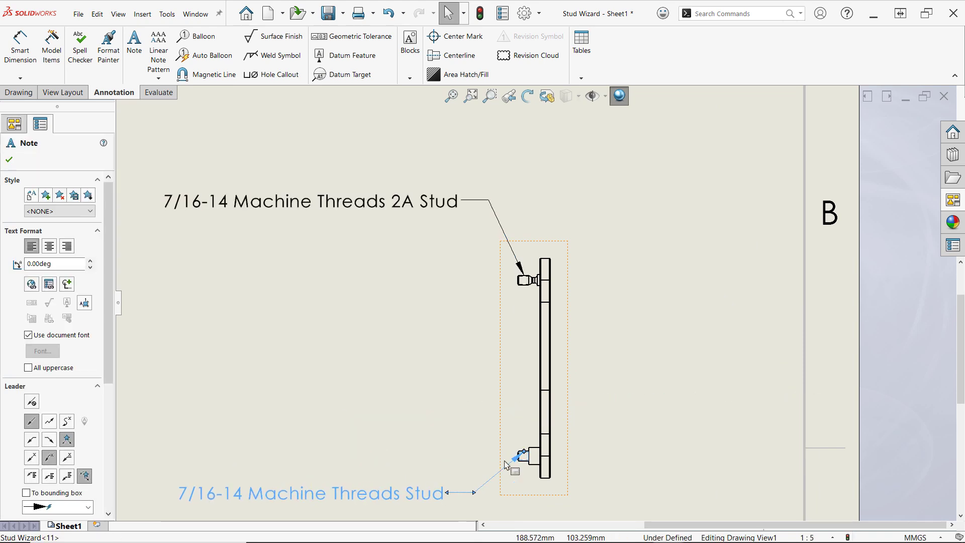
scroll(506, 465, up, 5)
drag(509, 254, 501, 307)
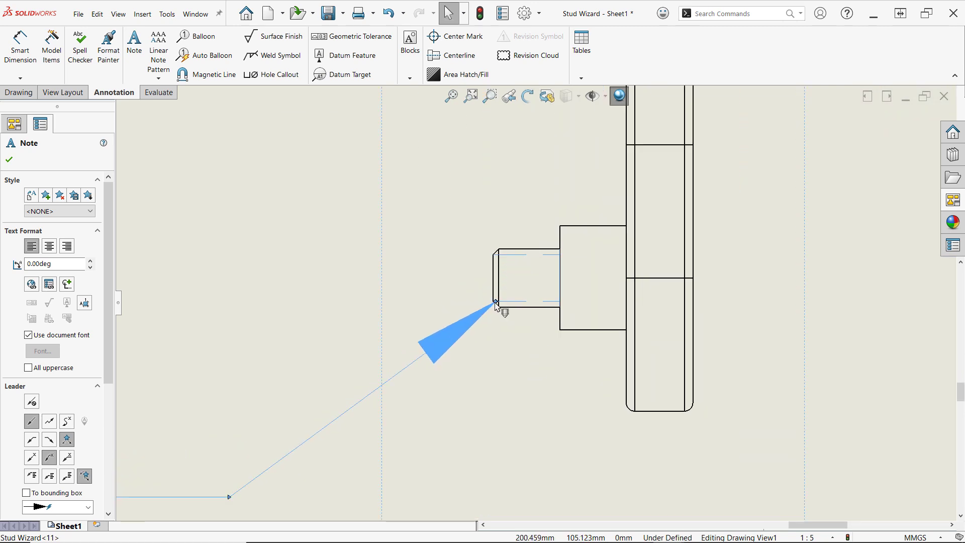
key(Escape)
Add a 12.70 dimension from the lower stud's end edge to its shoulder
click(20, 45)
click(496, 263)
click(561, 271)
scroll(535, 302, down, 4)
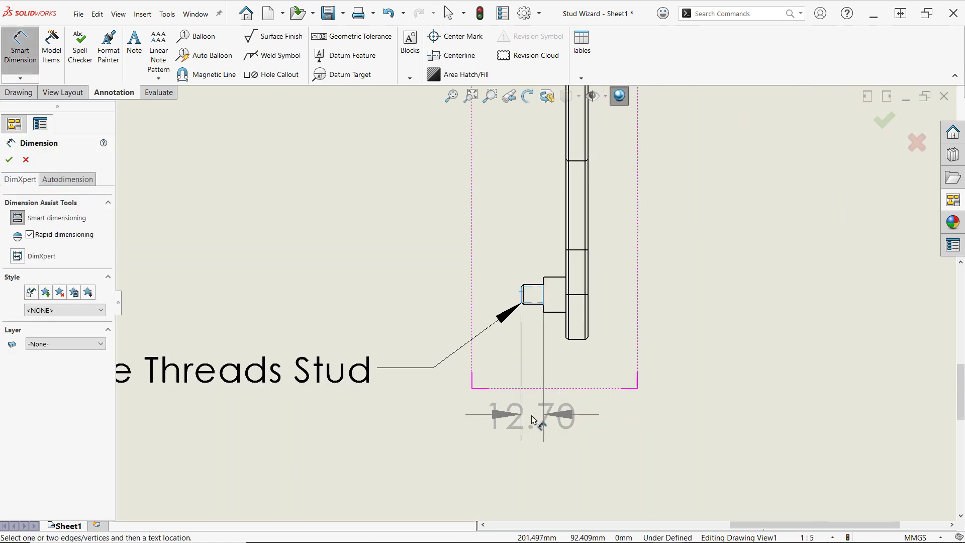
click(422, 427)
key(Escape)
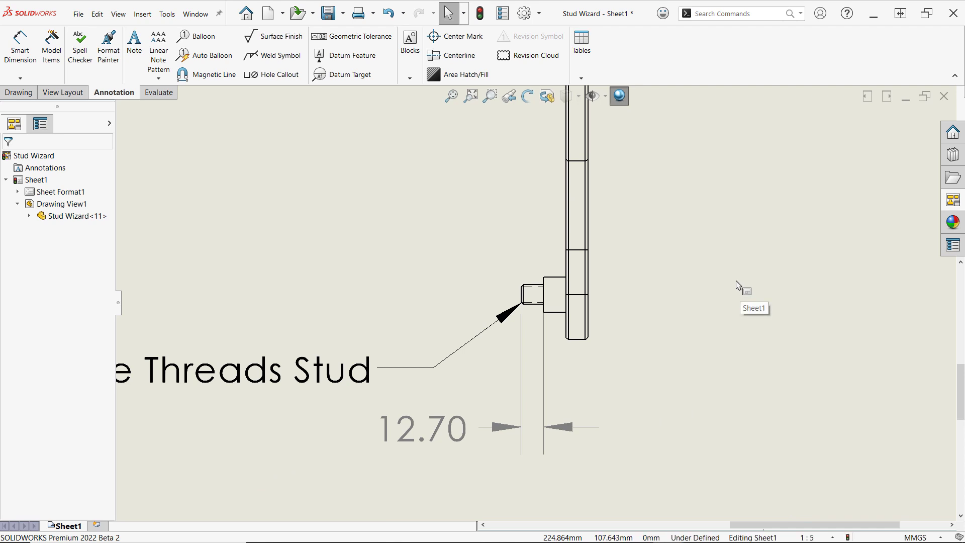
Replace the lower stud's 7/16-14 Machine Threads callout with a new thread callout left of the stud
mouse_move(393, 294)
middle_down()
mouse_move(585, 284)
mouse_move(665, 219)
middle_up()
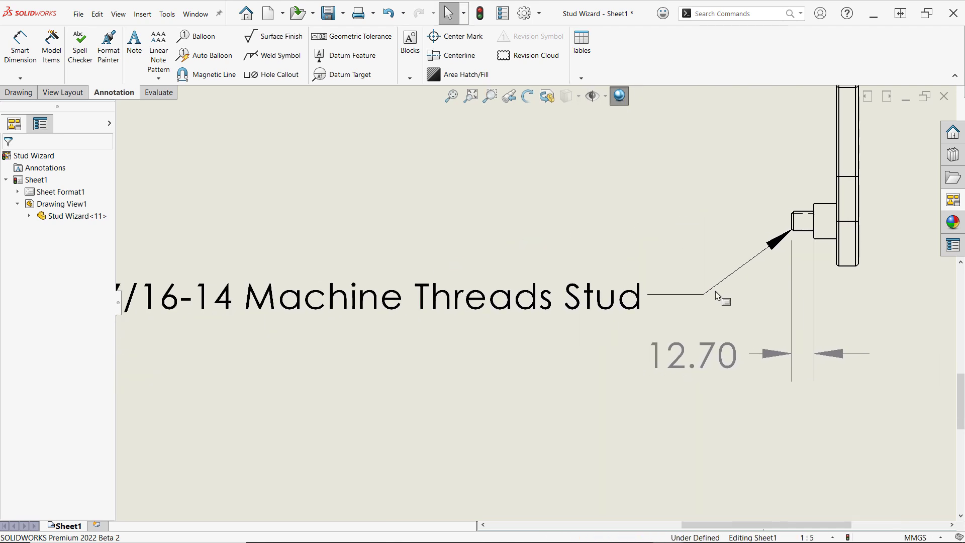
click(714, 294)
key(Delete)
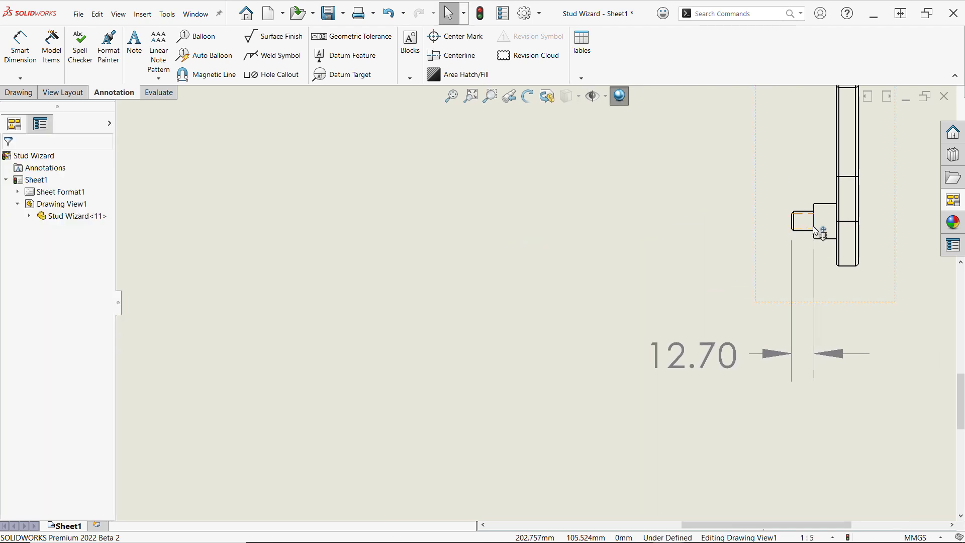
scroll(769, 243, down, 5)
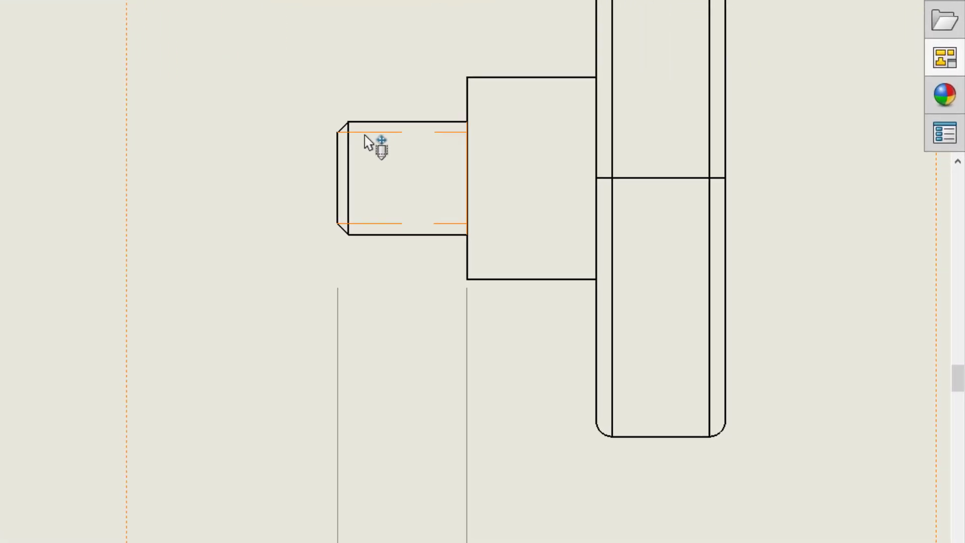
right_click(606, 252)
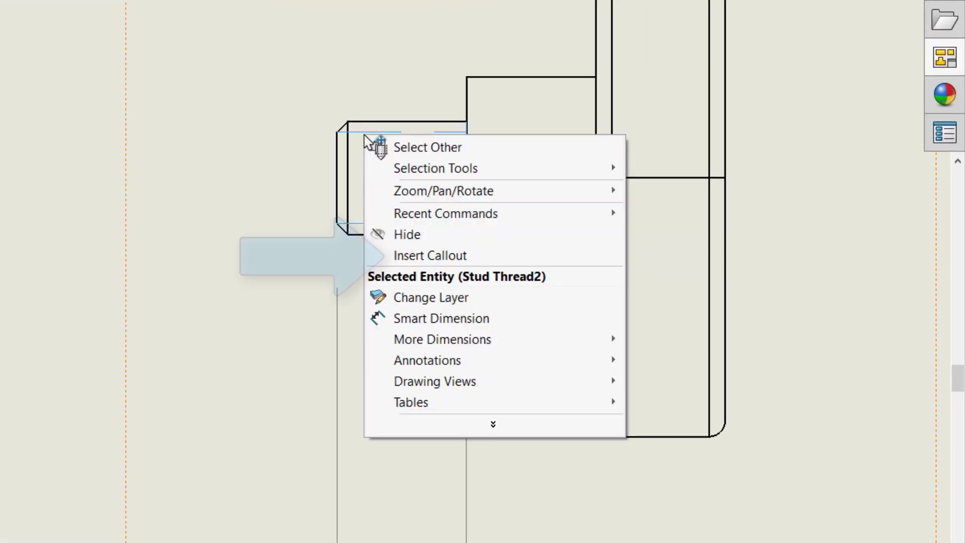
click(425, 257)
key(f)
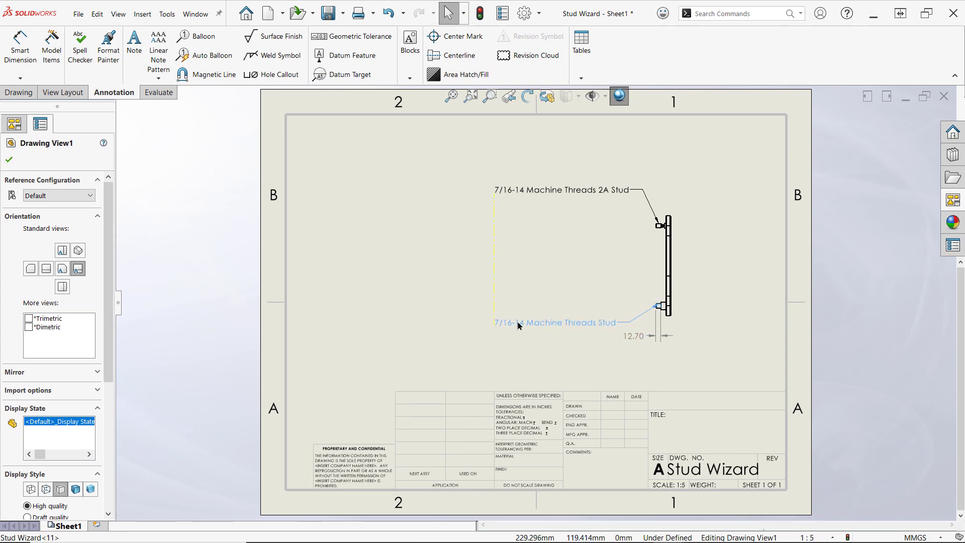
click(617, 322)
In Assem1, drag a narrow flat washer from Toolbox ANSI Inch Plain Washers (Type A) onto the stud
key(Escape)
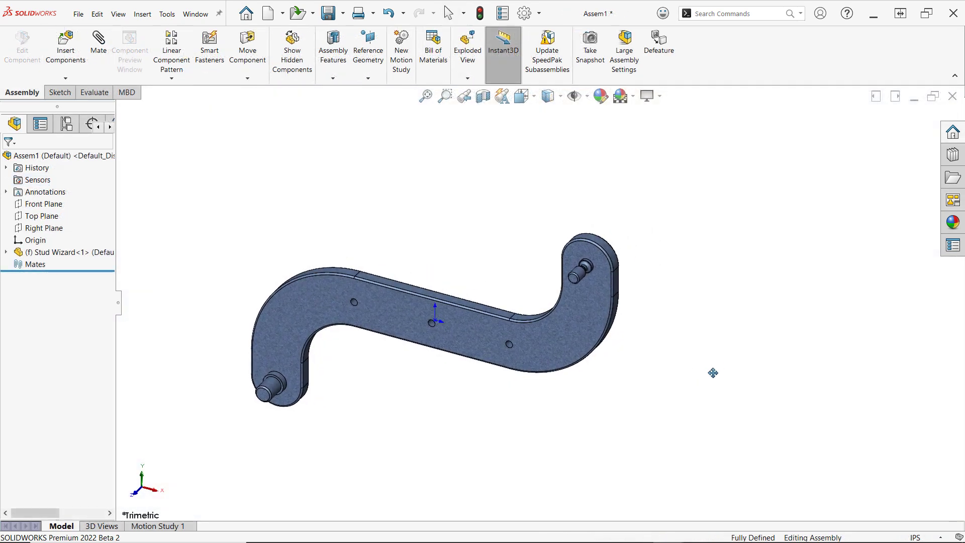
click(953, 154)
click(804, 131)
click(772, 143)
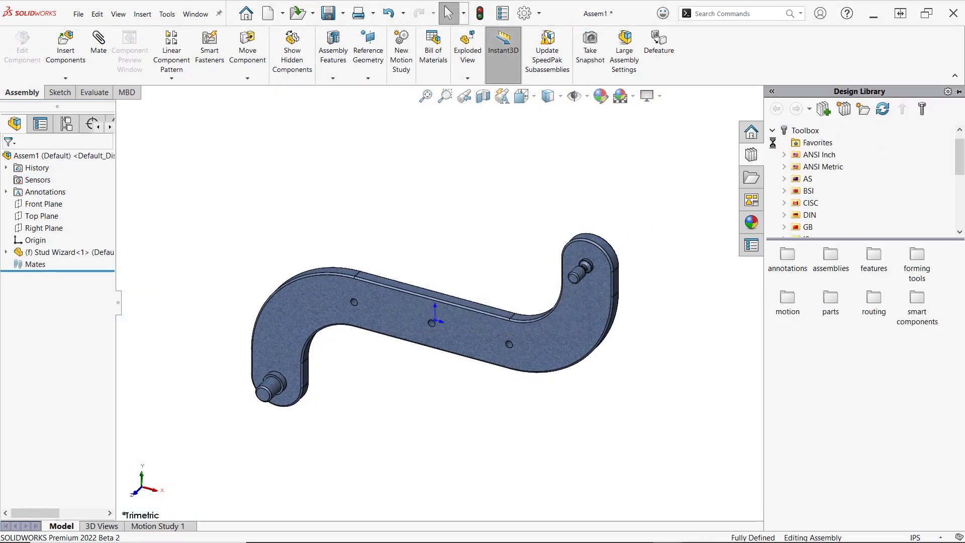
click(807, 157)
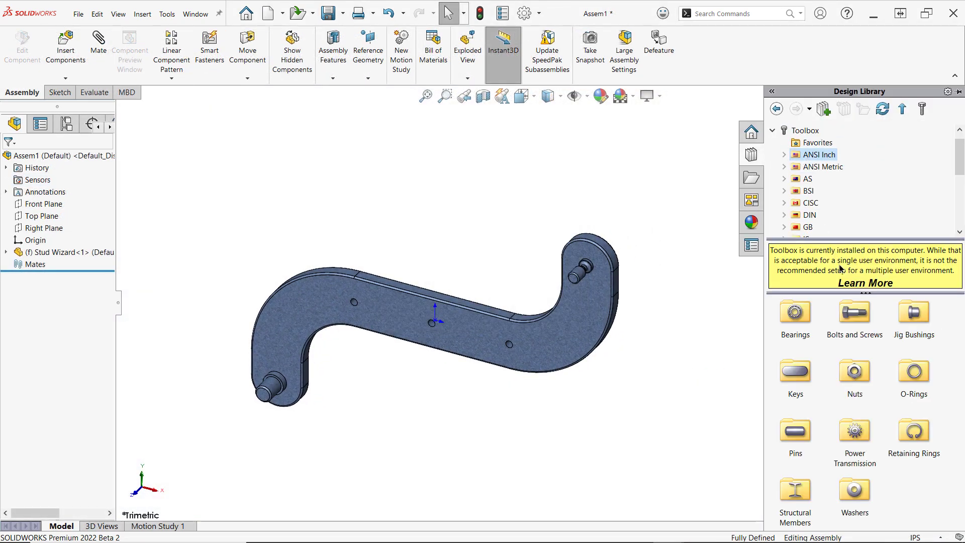
double_click(854, 490)
double_click(795, 314)
scroll(316, 388, down, 5)
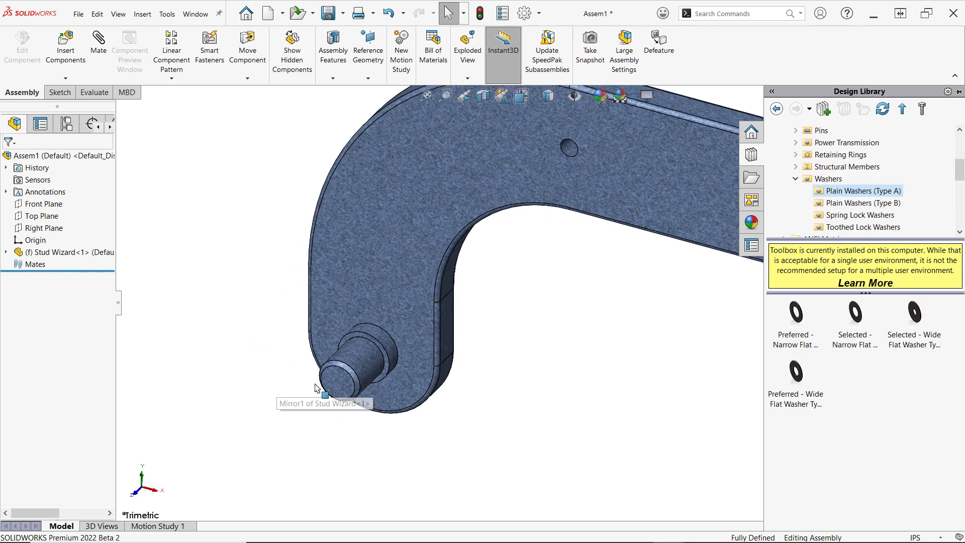
scroll(315, 388, down, 2)
drag(796, 314, 462, 297)
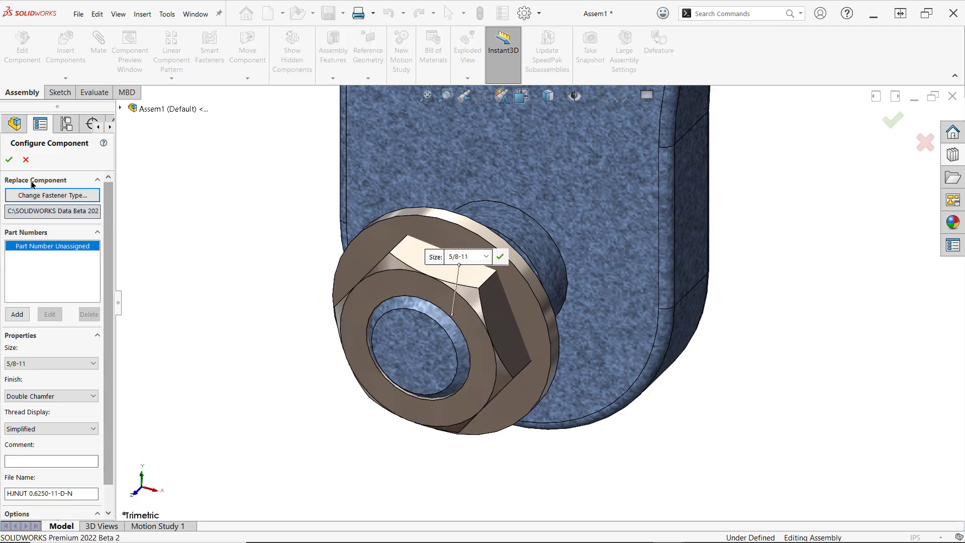
Insert the 5/8-11 hex nut and slide it against the washer on the stud
click(9, 159)
key(Escape)
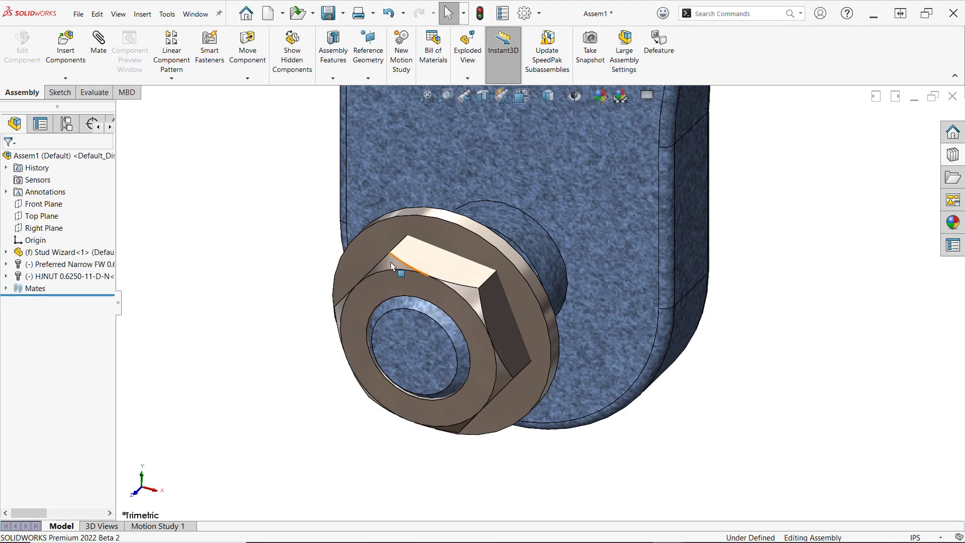
click(437, 213)
drag(448, 258, 497, 260)
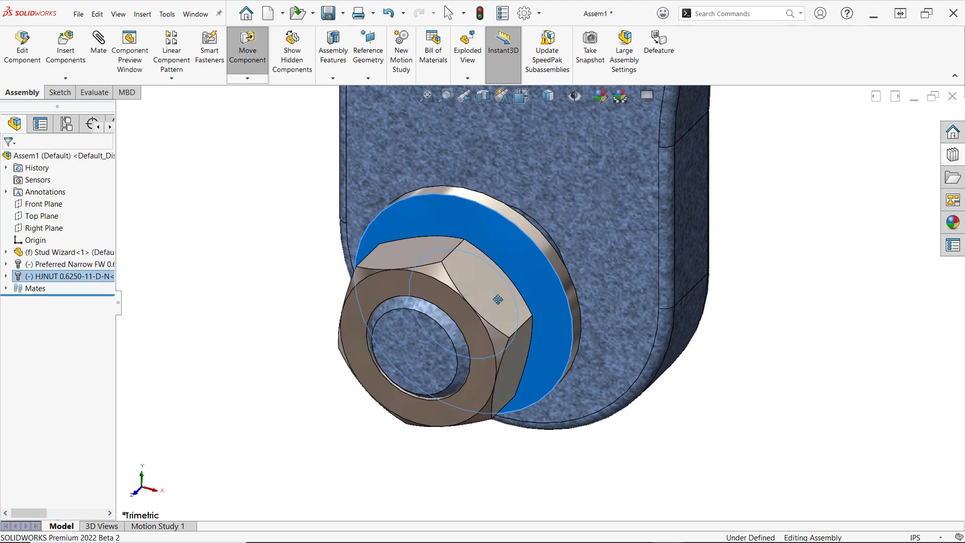
click(228, 195)
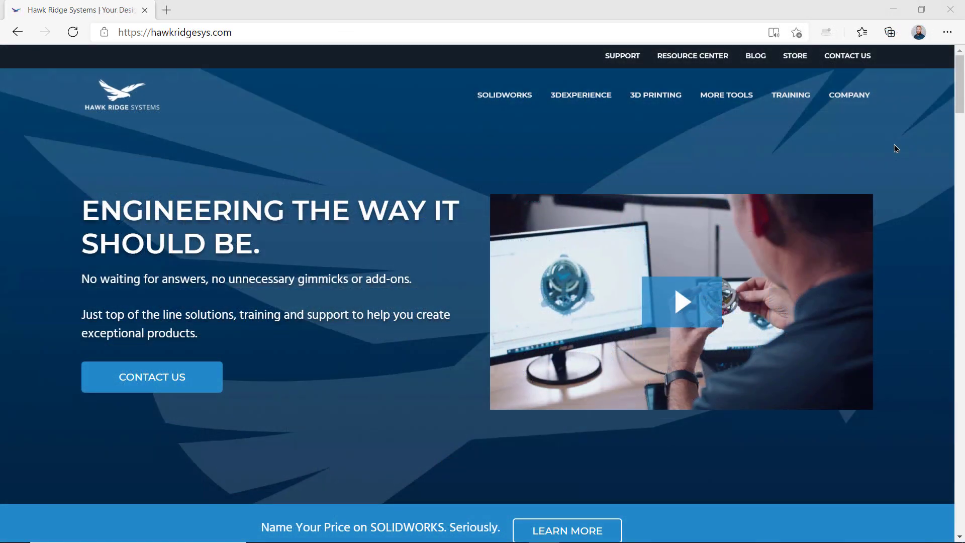
Go to TRAINING > Course Catalog and scroll down to the SOLIDWORKS course cards
mouse_move(800, 101)
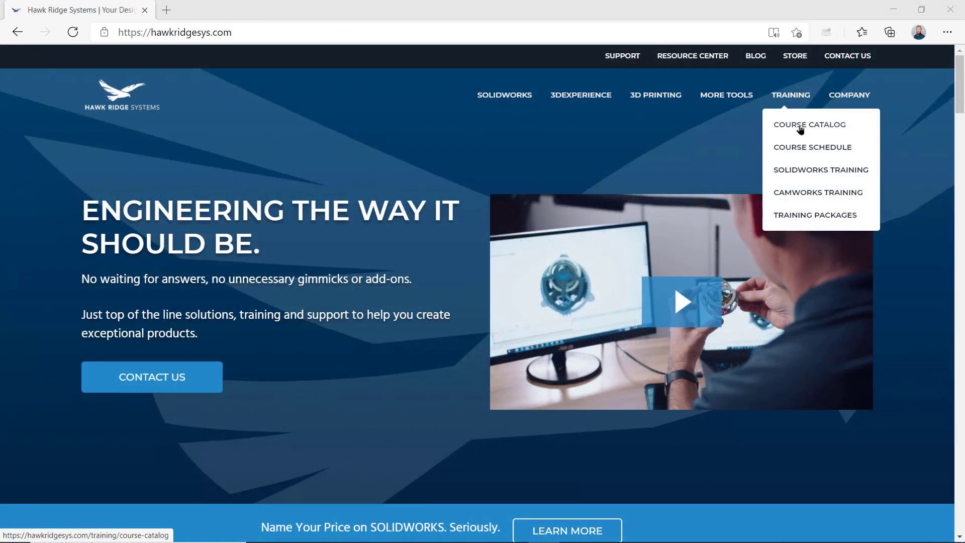
click(801, 130)
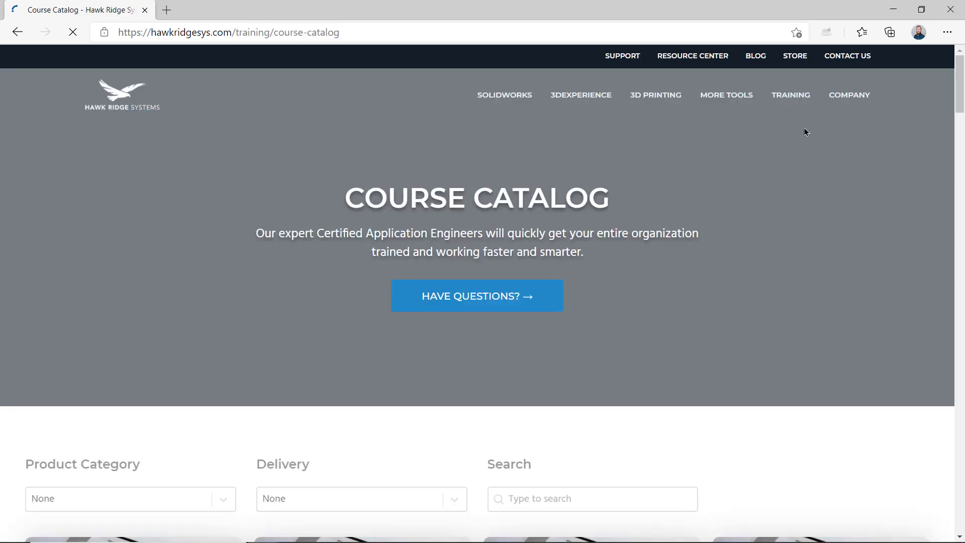
scroll(906, 120, down, 5)
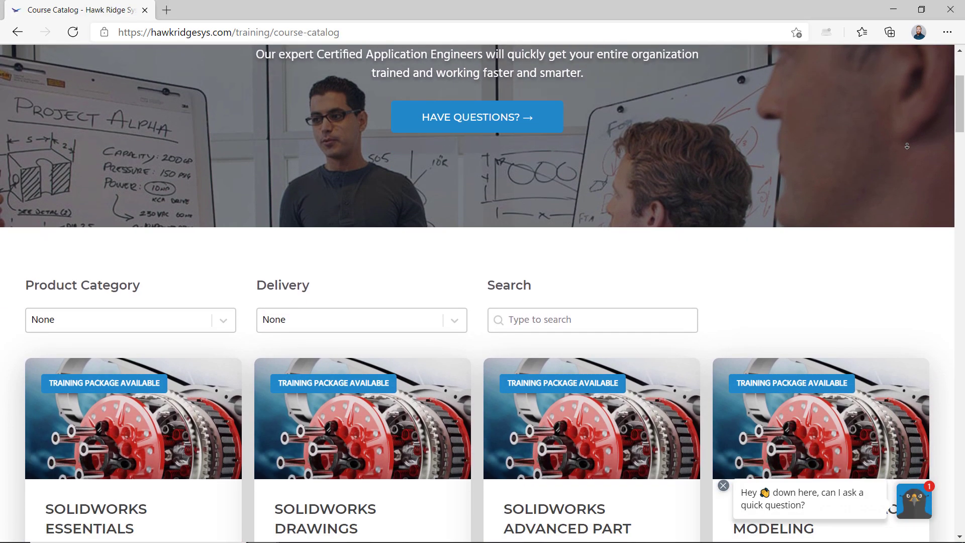
scroll(906, 146, down, 6)
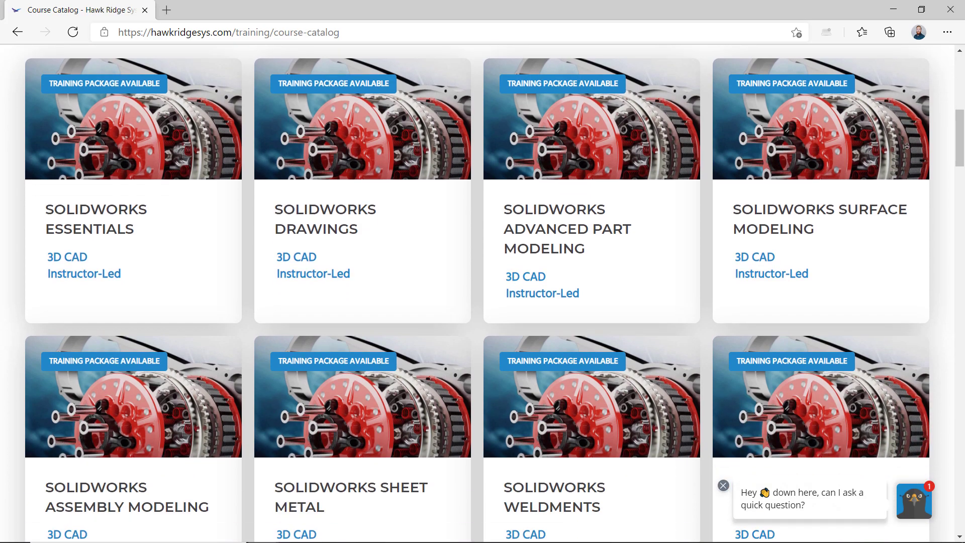